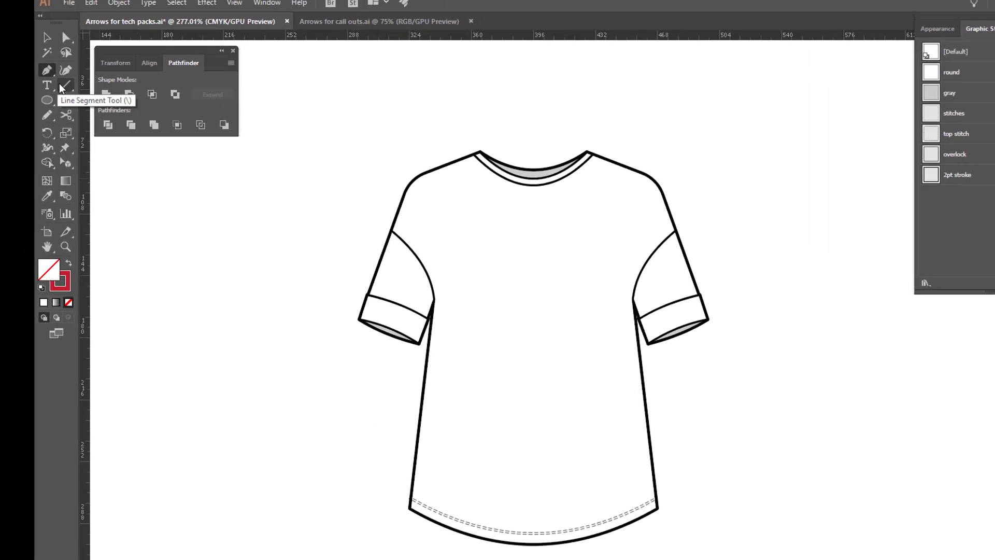
# Draw a straight horizontal line with the Pen tool just above the neckline, spanning from one neck point to the other
pyautogui.click(52, 63)
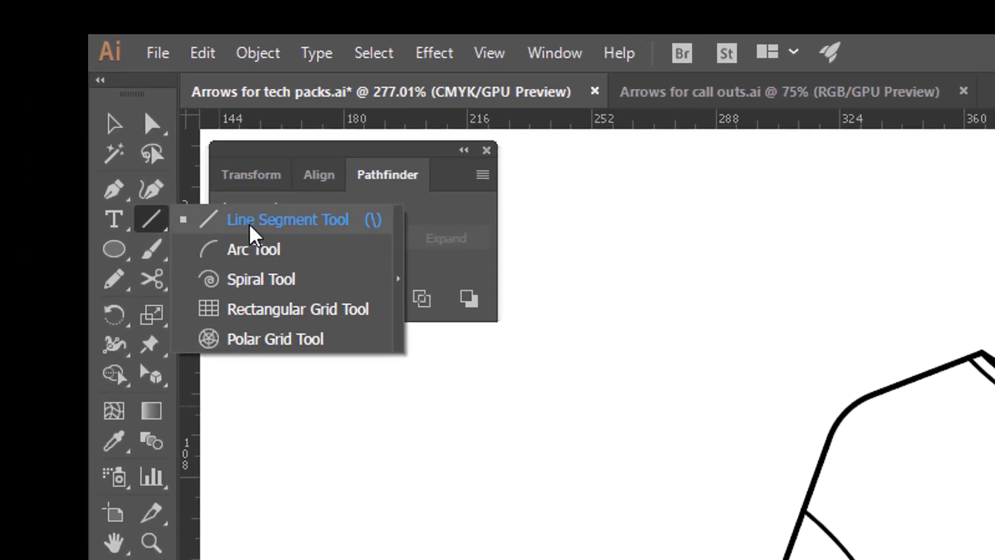
pyautogui.press('p')
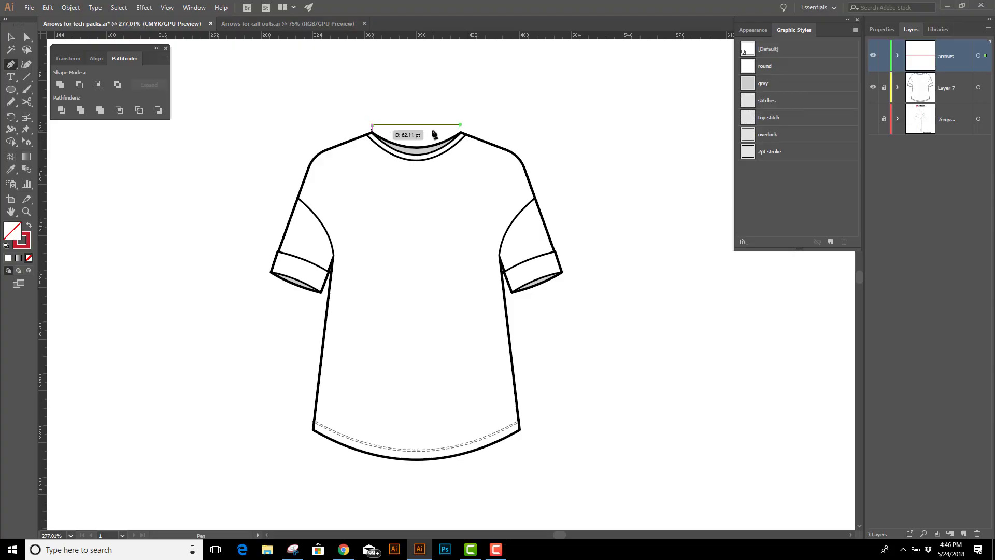
pyautogui.moveTo(982, 337); pyautogui.dragTo(994, 356)
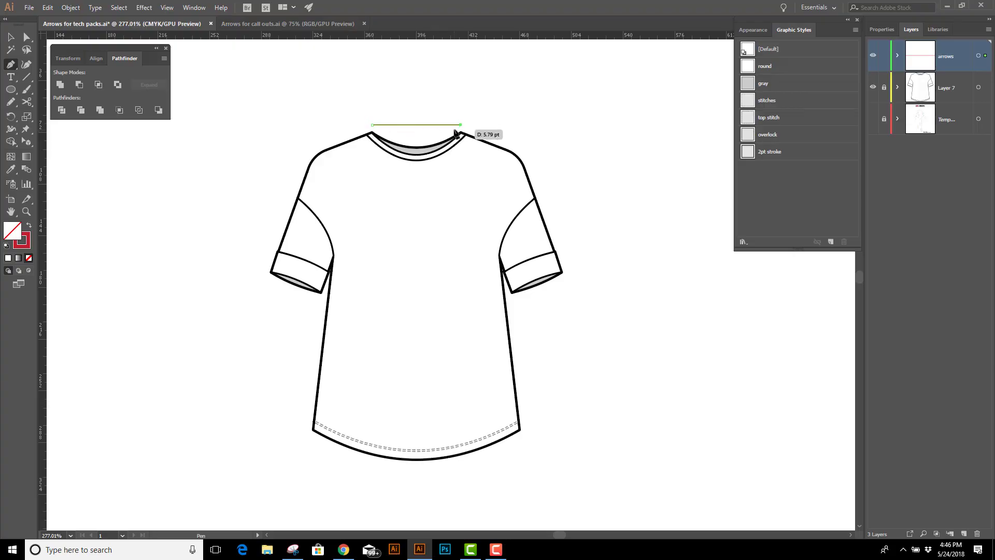
# Add the Arrow 5 arrowhead to both the start and the end of the neckline measurement line
pyautogui.click(881, 29)
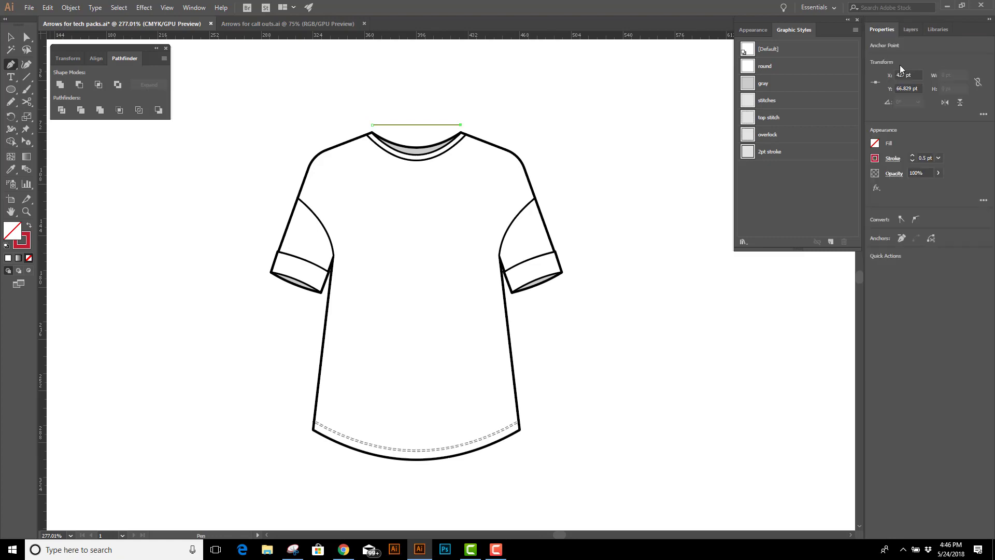
pyautogui.click(893, 158)
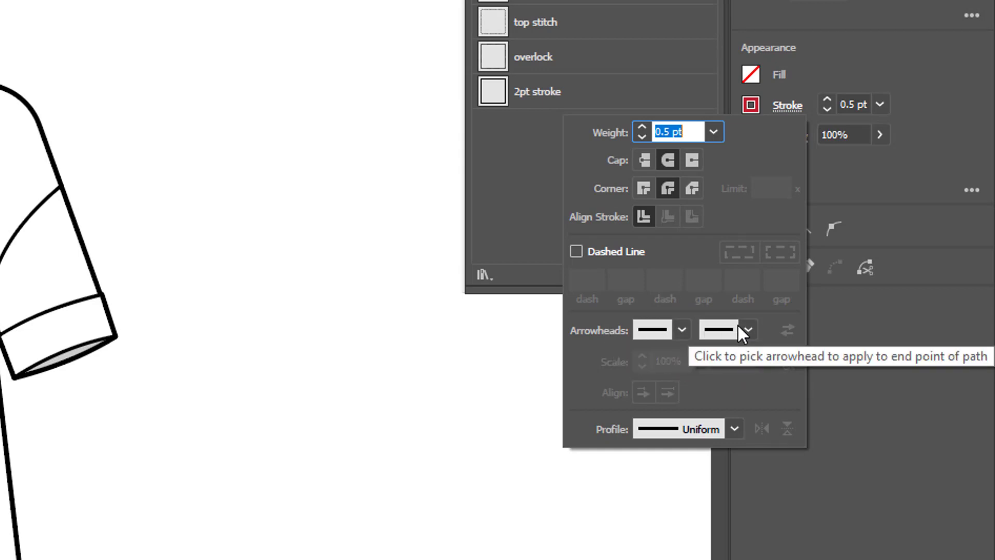
pyautogui.click(682, 330)
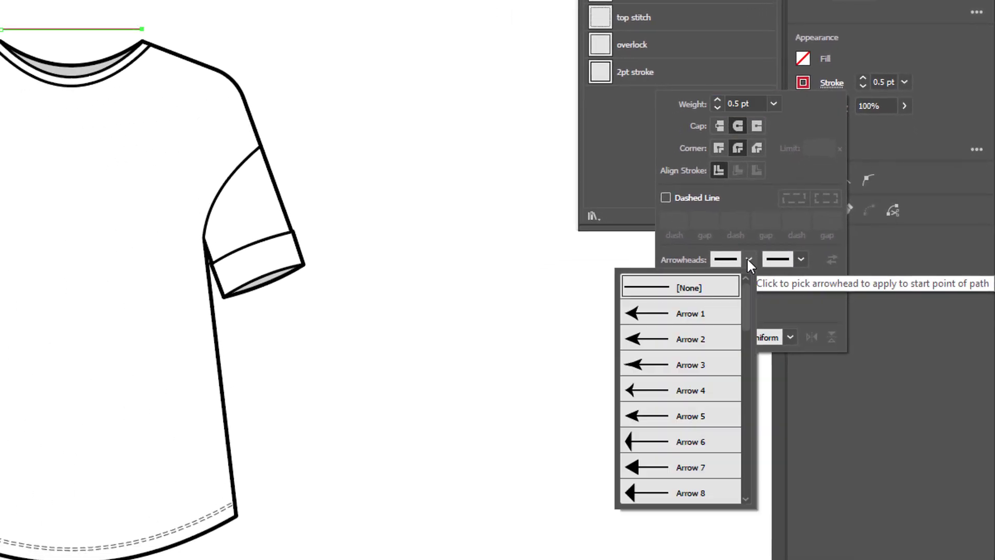
pyautogui.click(699, 414)
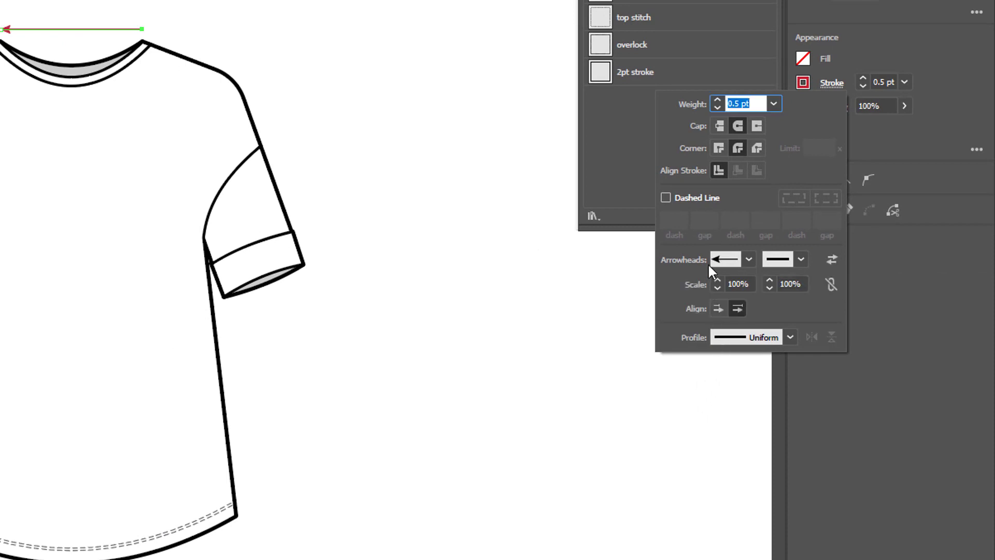
pyautogui.click(802, 259)
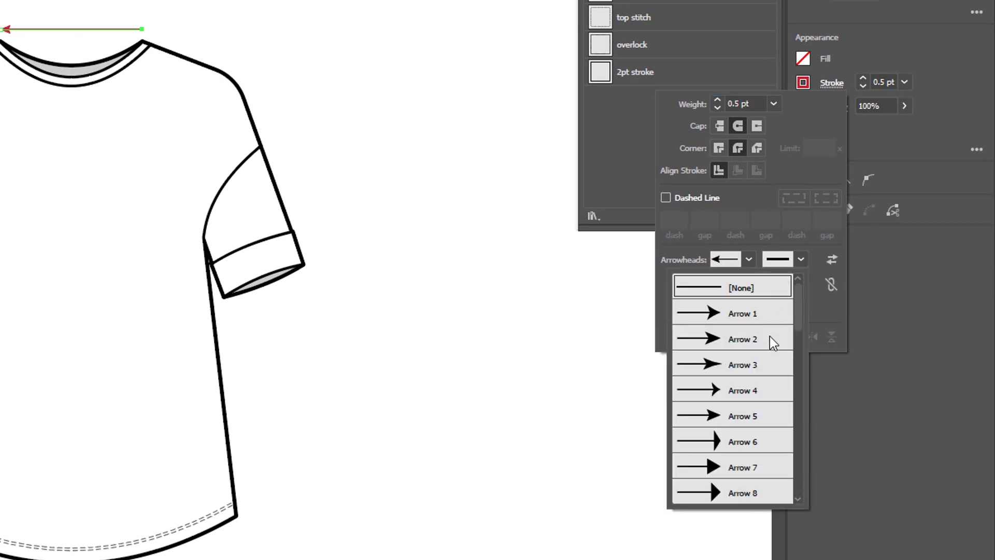
pyautogui.click(754, 415)
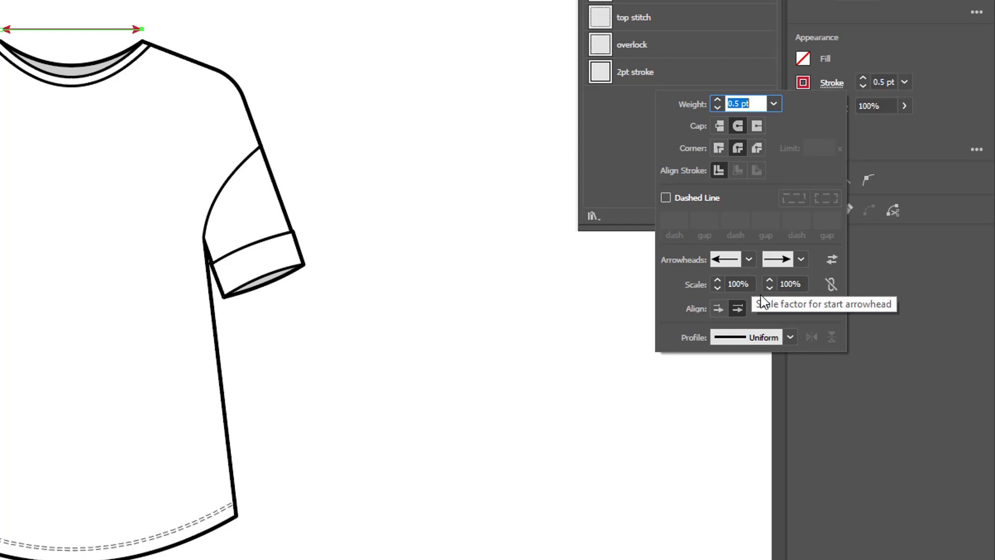
# Scale the start and end arrowheads of the neckline line to 150%
pyautogui.click(716, 279)
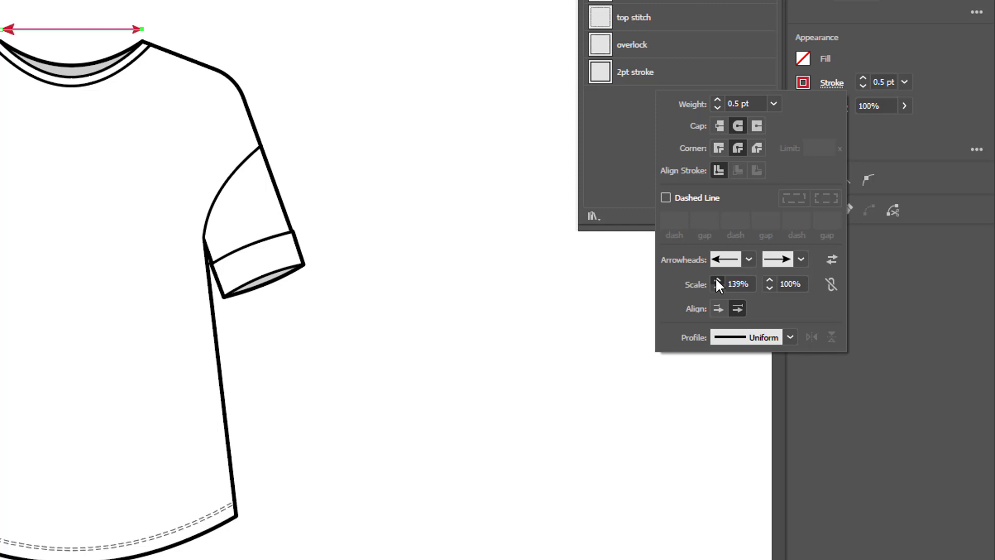
pyautogui.moveTo(750, 284); pyautogui.dragTo(733, 284)
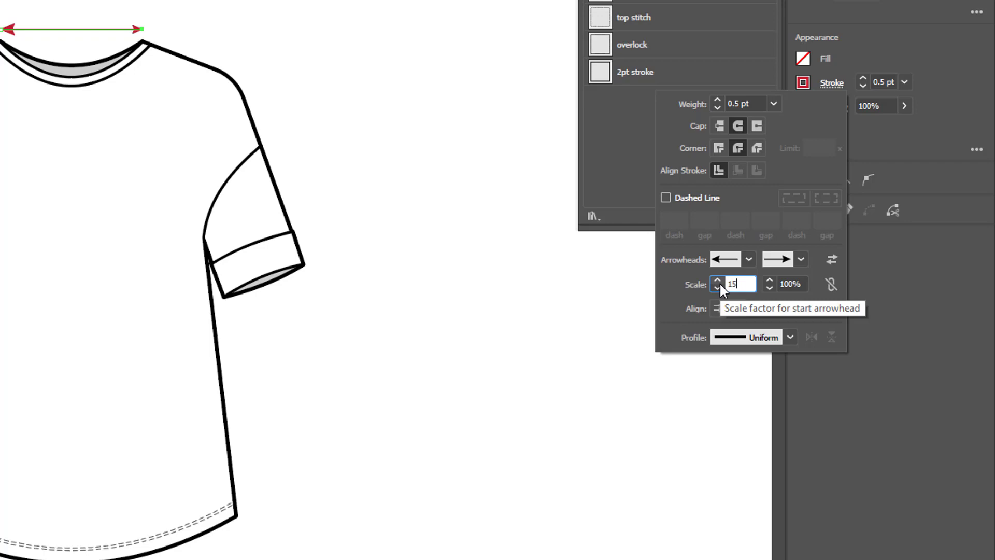
pyautogui.write('150')
pyautogui.press('Tab')
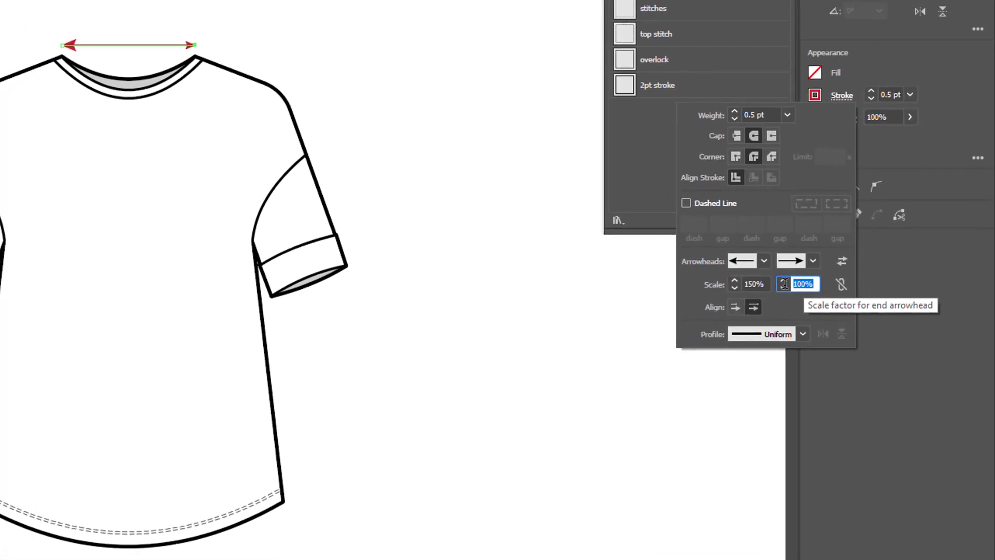
pyautogui.write('150')
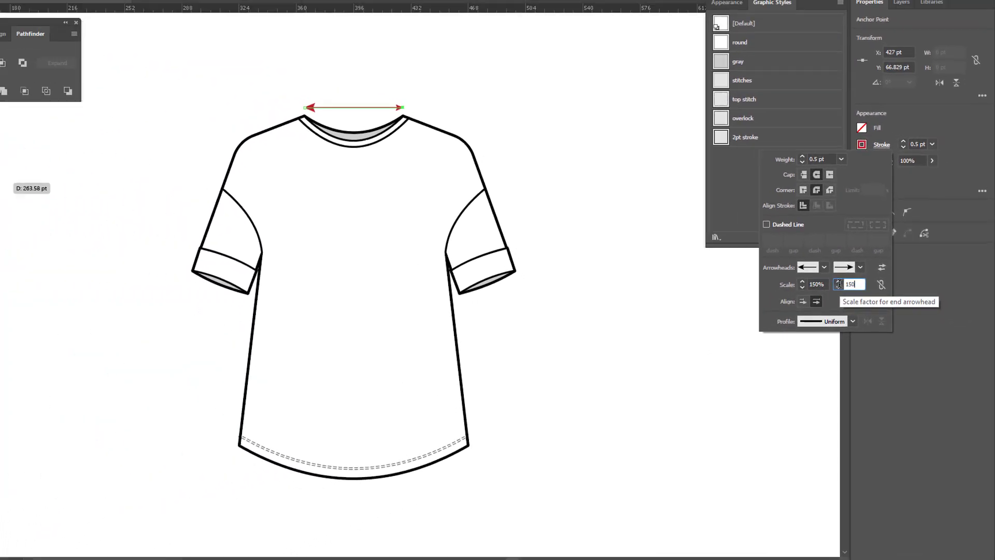
pyautogui.press('Return')
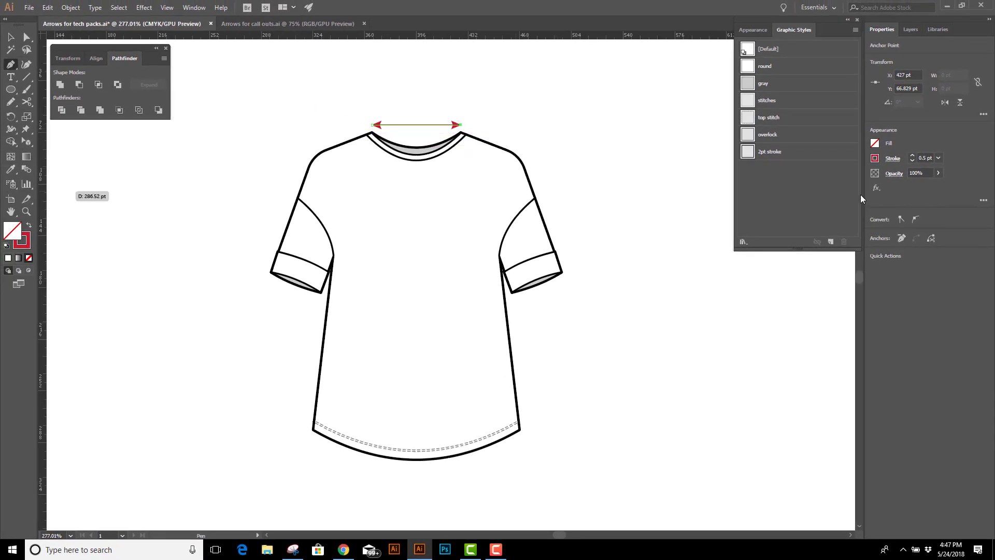
# Set both arrowhead scales to 100% and align the arrow tips to the ends of the path
pyautogui.click(903, 160)
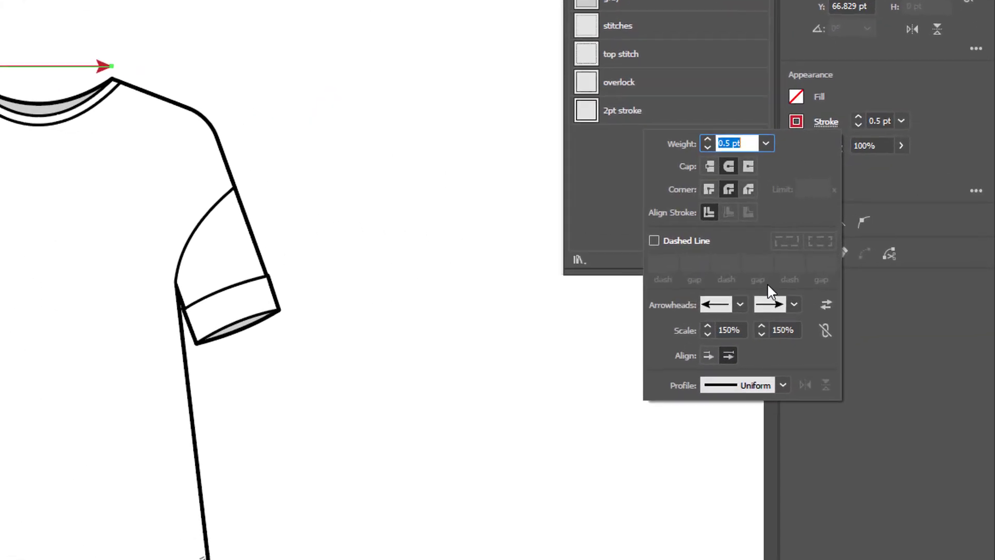
pyautogui.click(730, 336)
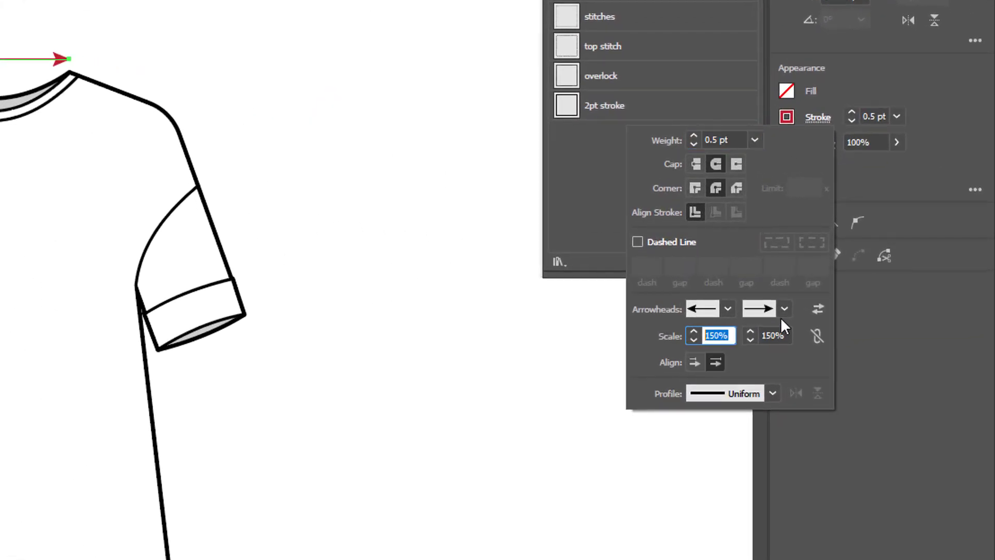
pyautogui.write('100')
pyautogui.click(780, 333)
pyautogui.write('1')
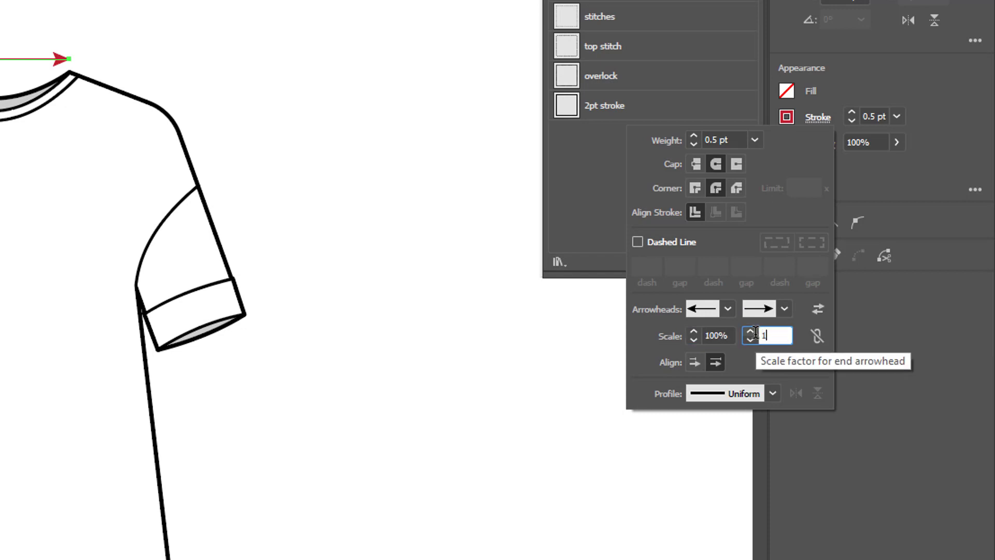
pyautogui.write('00')
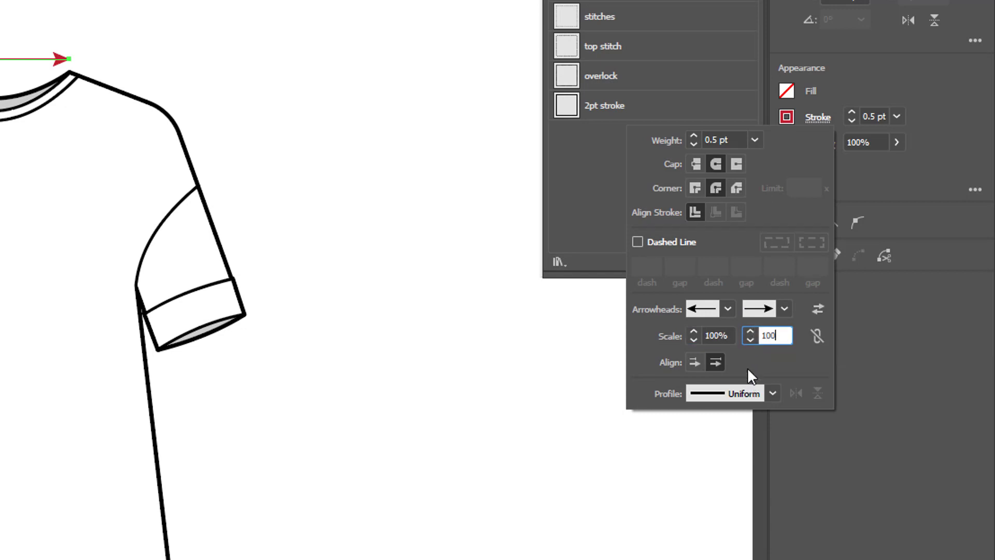
pyautogui.click(695, 362)
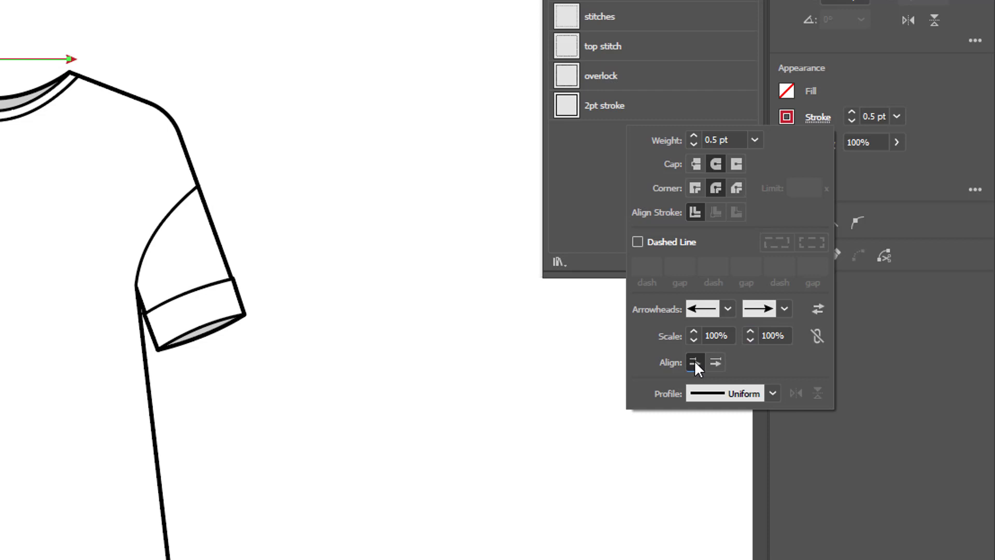
pyautogui.click(714, 363)
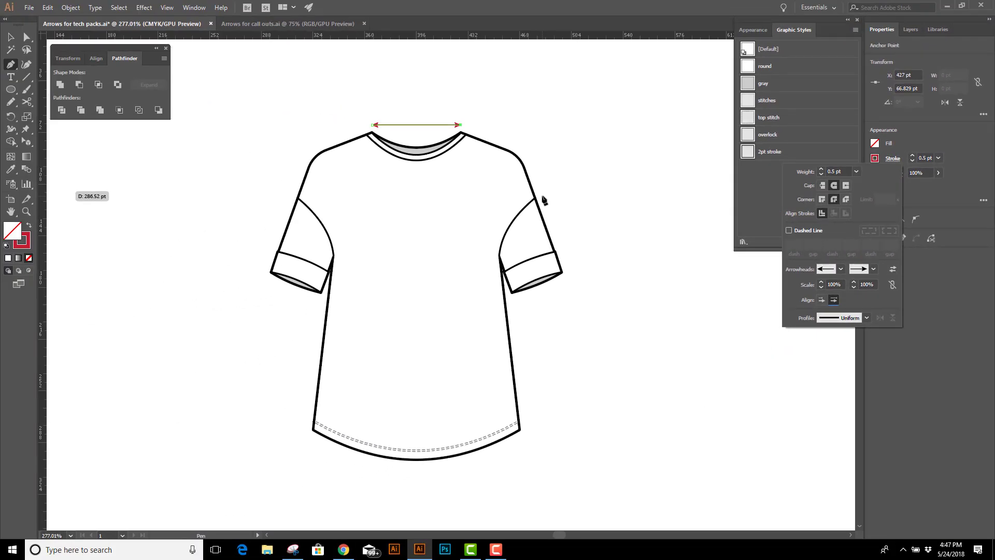
# Draw a straight line alongside the right sleeve's outer edge and copy the neckline arrow's appearance onto it with the Eyedropper
pyautogui.click(542, 197)
pyautogui.click(542, 195)
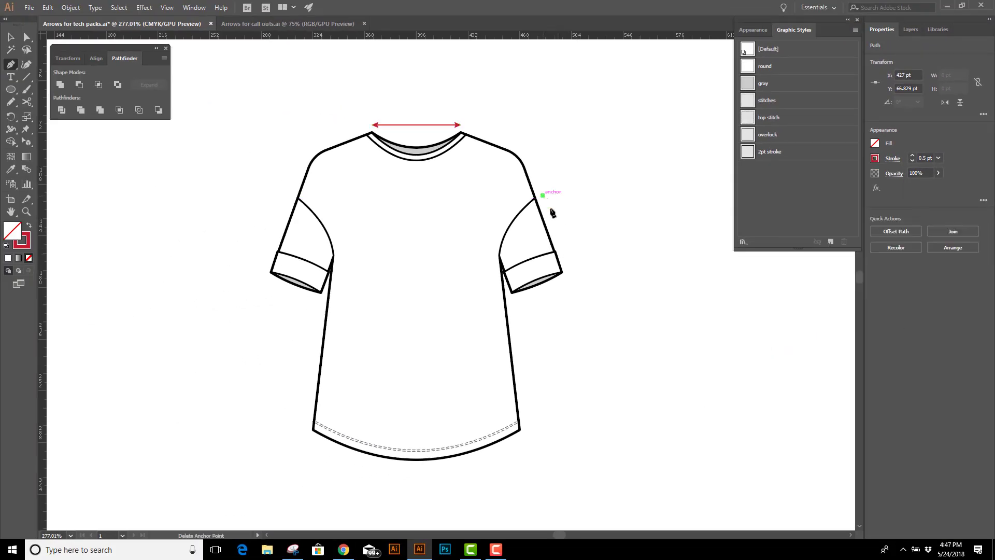
pyautogui.click(569, 268)
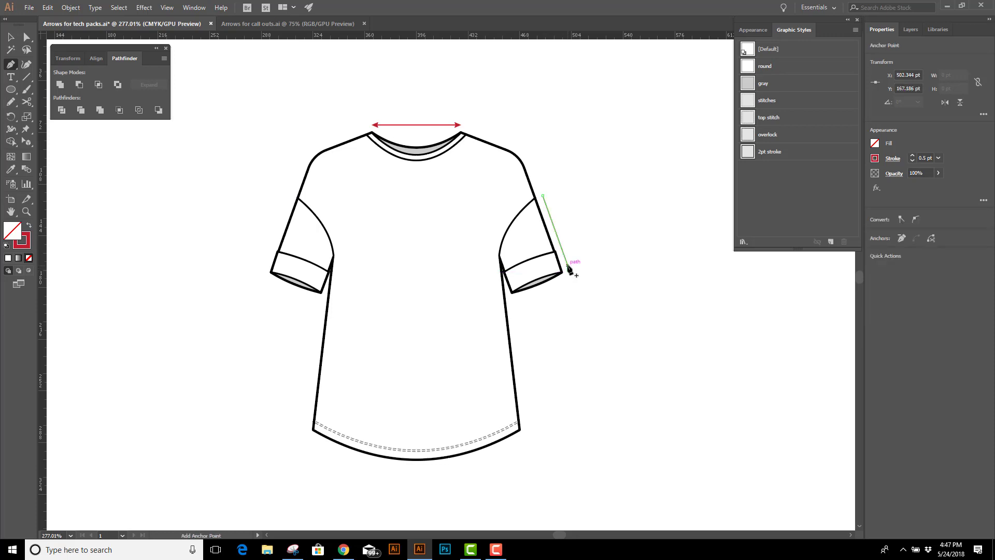
pyautogui.press('i')
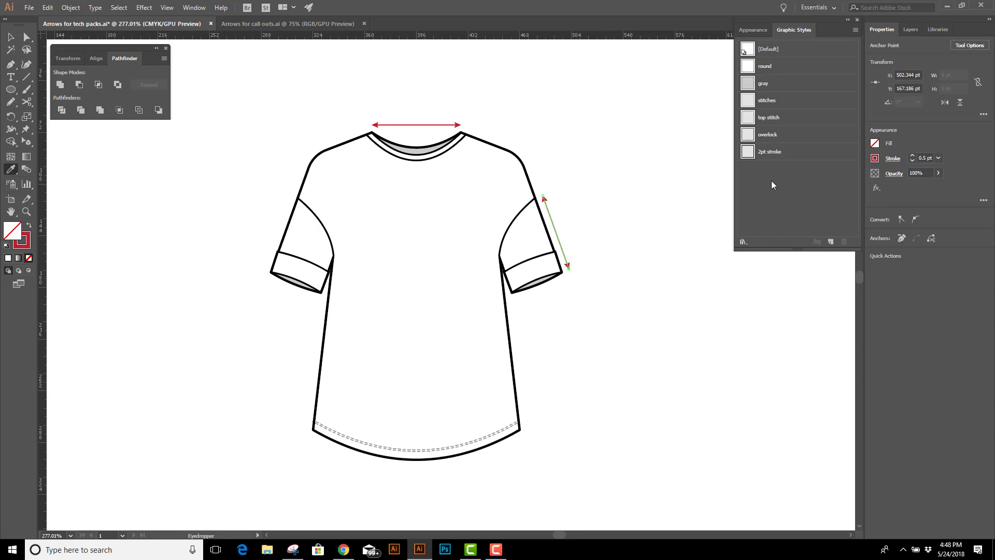
# Save the sleeve arrow's appearance as a new graphic style named Arrow
pyautogui.click(194, 7)
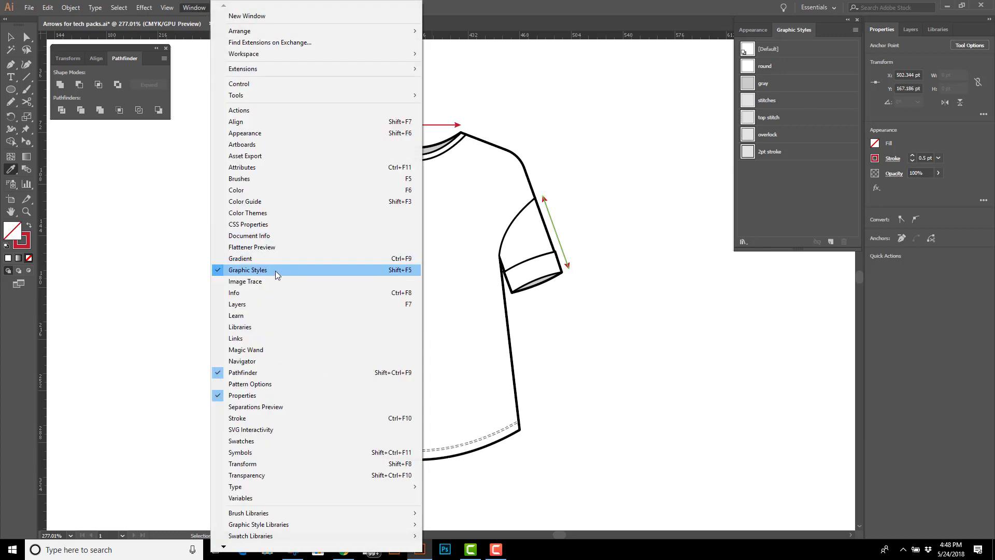
pyautogui.click(764, 195)
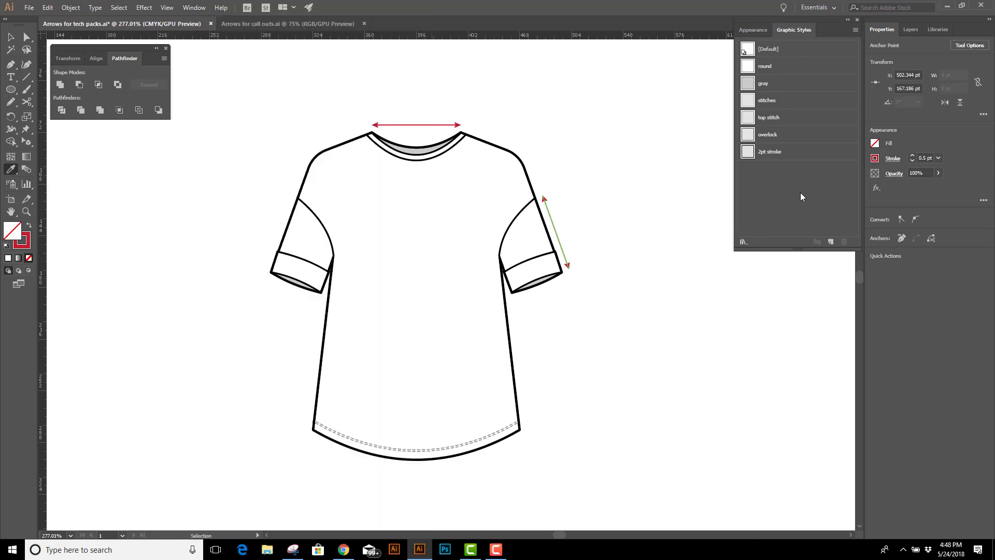
pyautogui.click(832, 241)
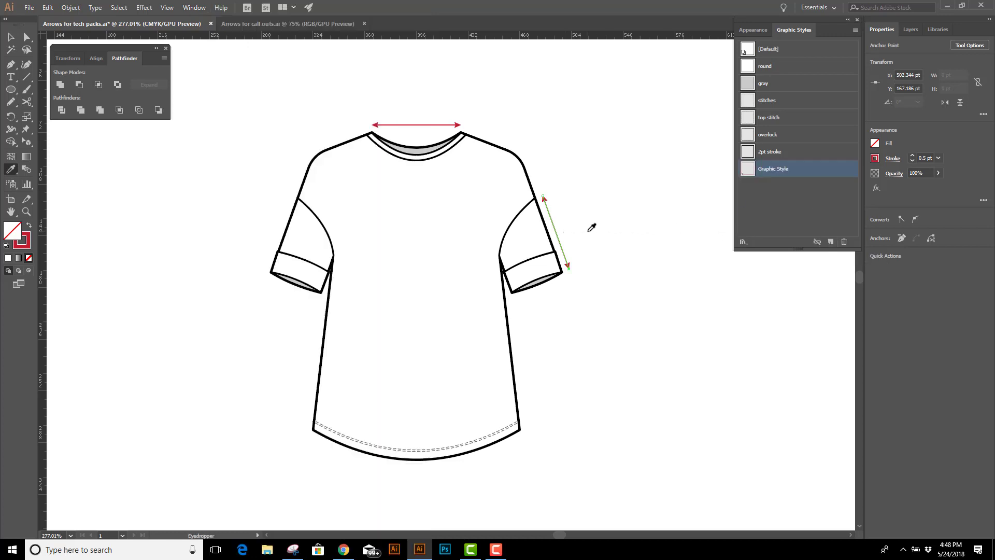
pyautogui.doubleClick(769, 168)
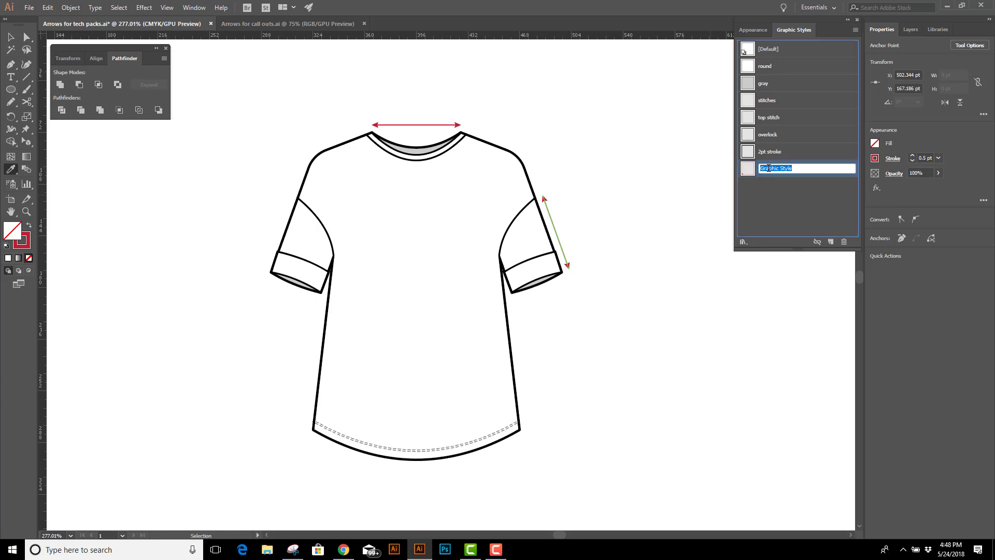
pyautogui.write('Arrow')
pyautogui.press('Return')
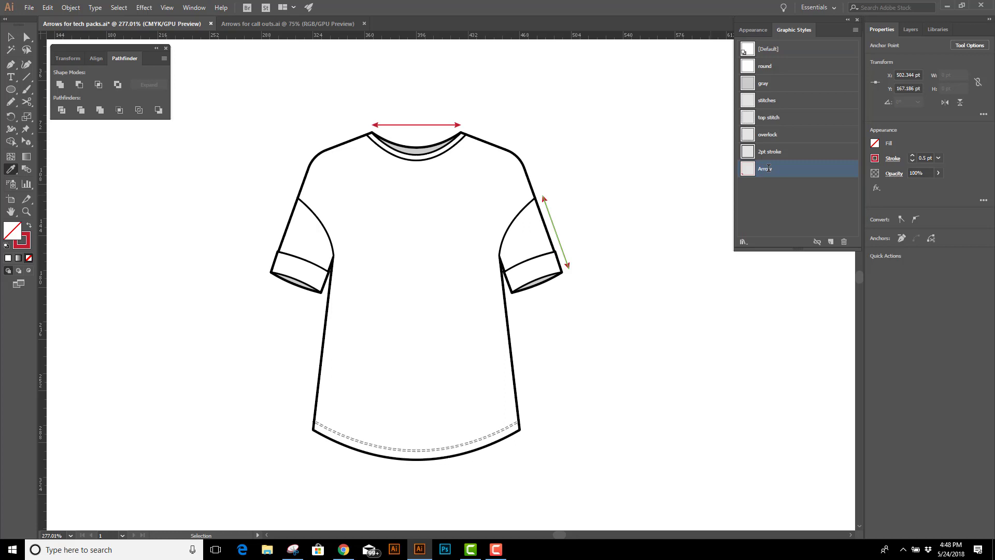
# With nothing selected and default colours, draw a vertical line from the left neck point to the hem and apply the Arrow graphic style
pyautogui.click(12, 37)
pyautogui.click(284, 73)
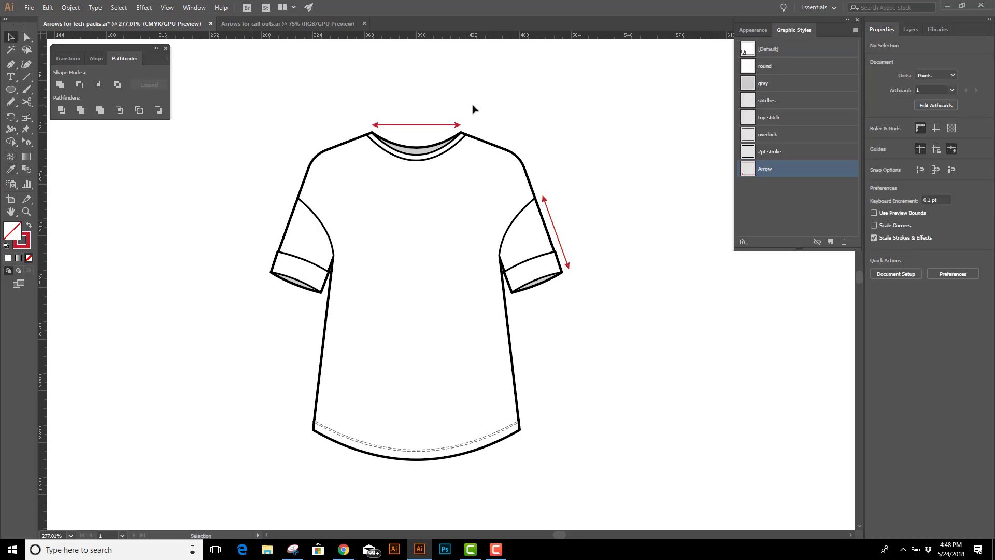
pyautogui.press('d')
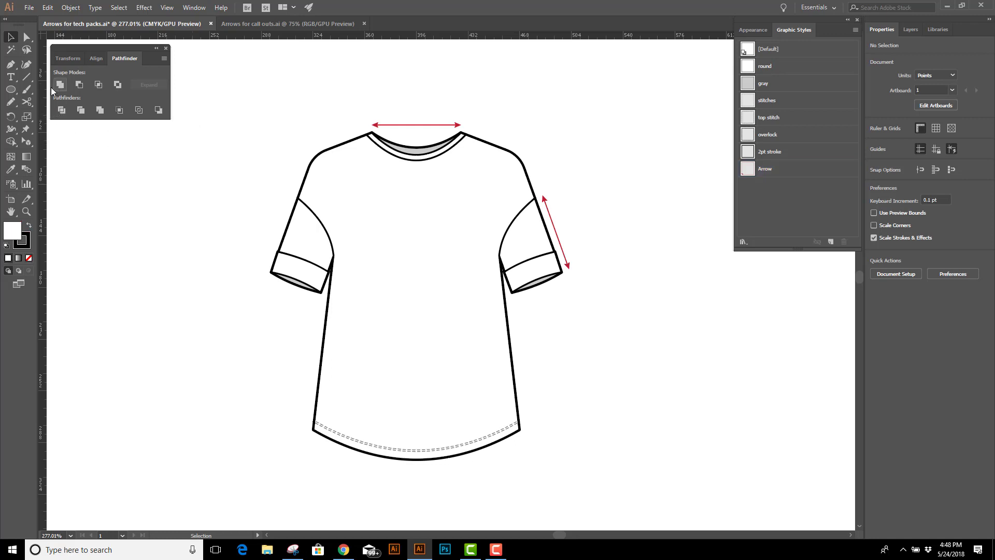
pyautogui.click(10, 64)
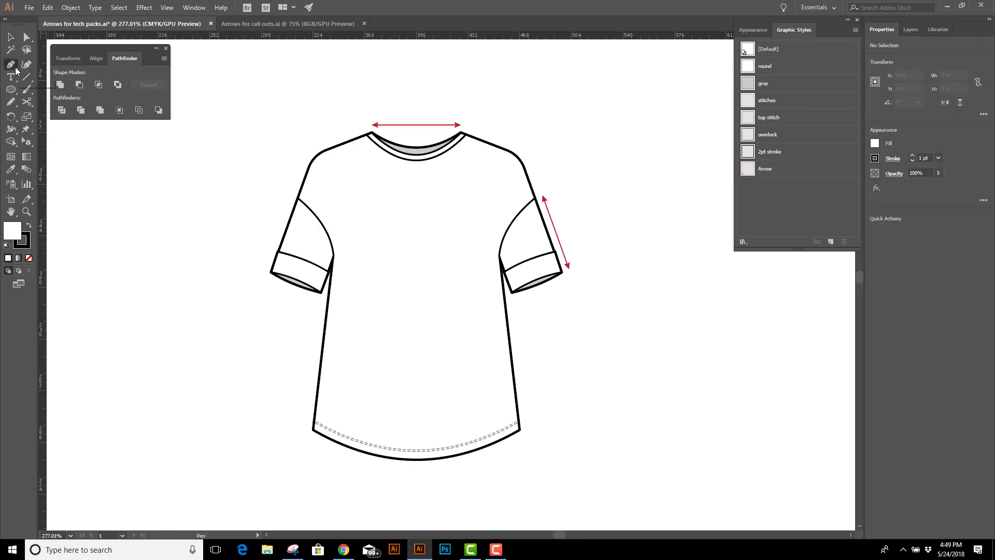
pyautogui.click(372, 134)
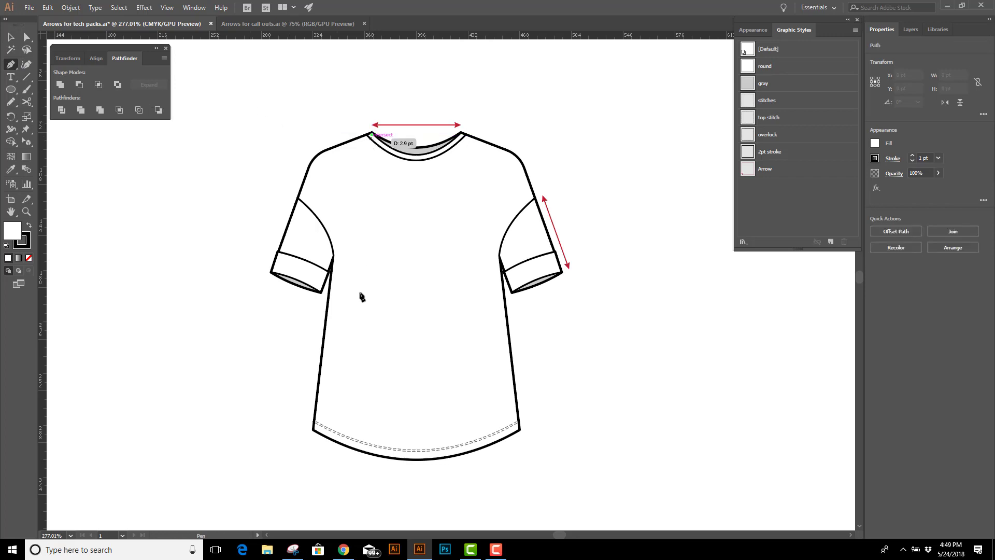
pyautogui.click(364, 454)
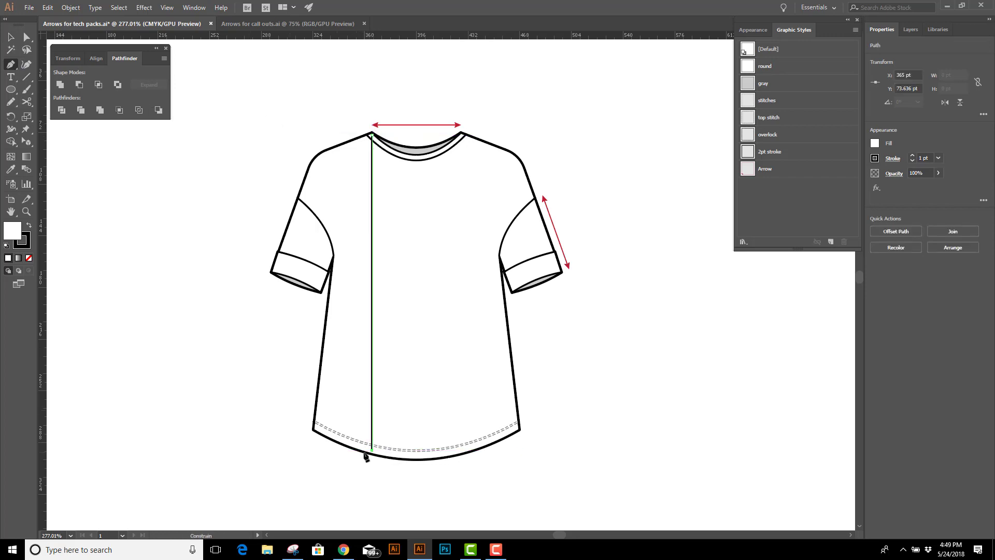
pyautogui.click(775, 173)
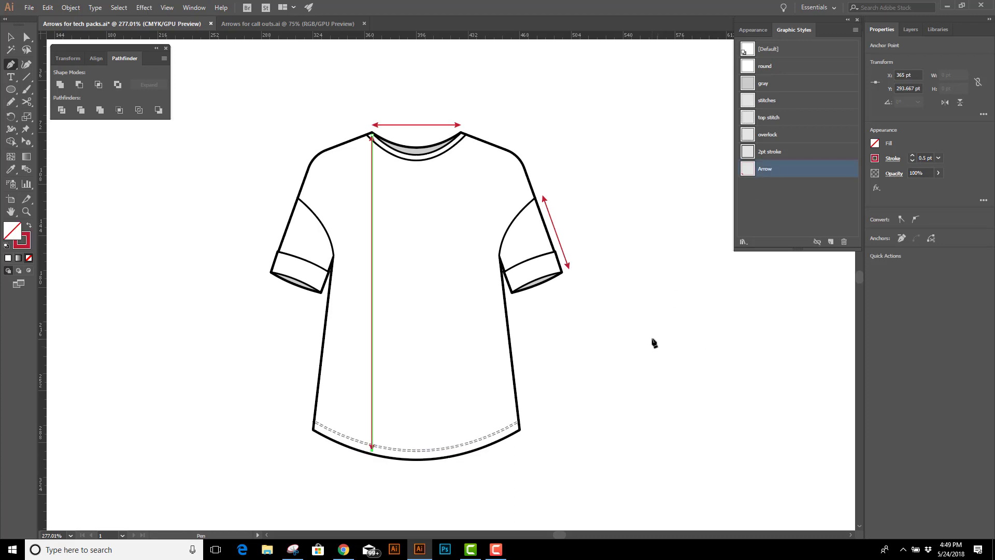
# Draw a straight line about 16 pt long just outside the left sleeve's cuff, parallel to its outer edge
pyautogui.click(27, 211)
pyautogui.moveTo(242, 203); pyautogui.dragTo(384, 326)
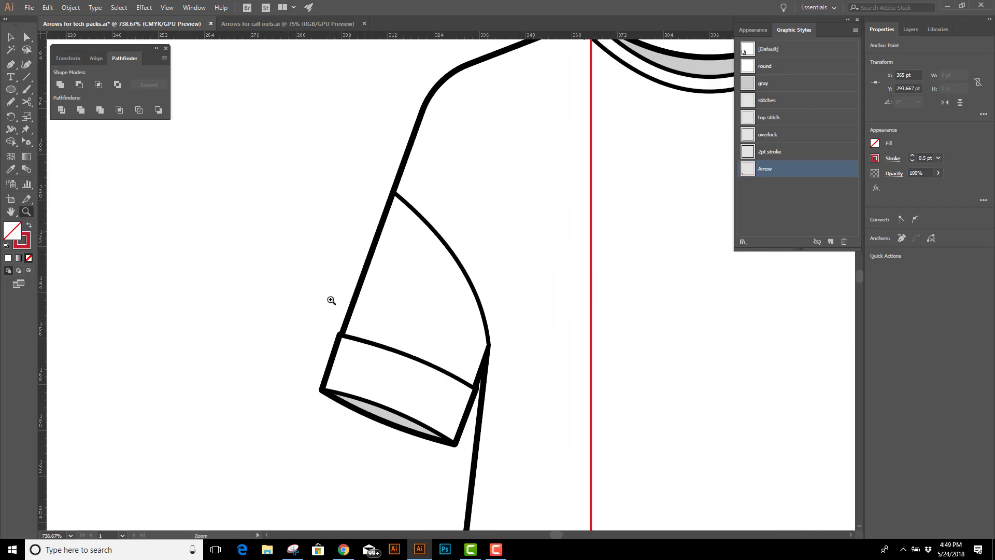
pyautogui.press('p')
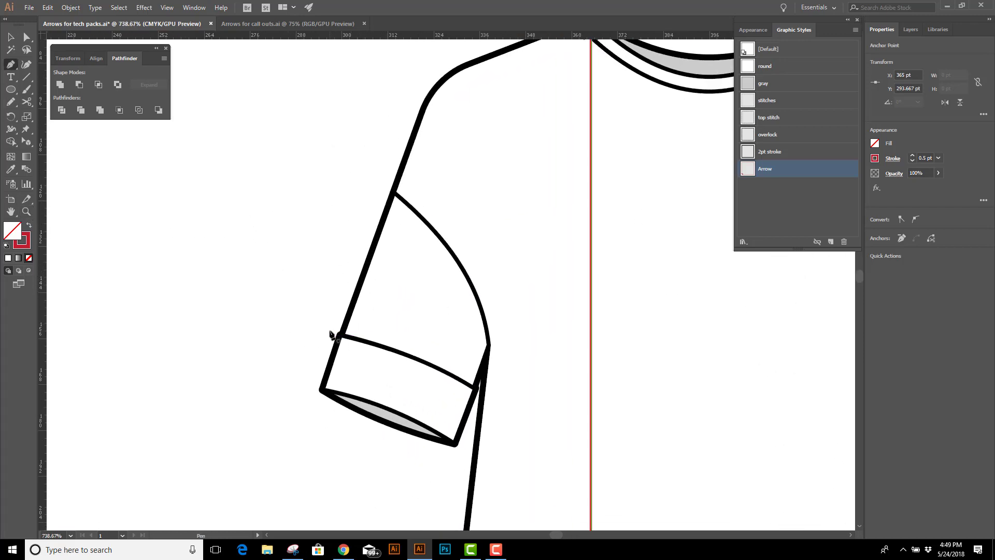
pyautogui.click(329, 330)
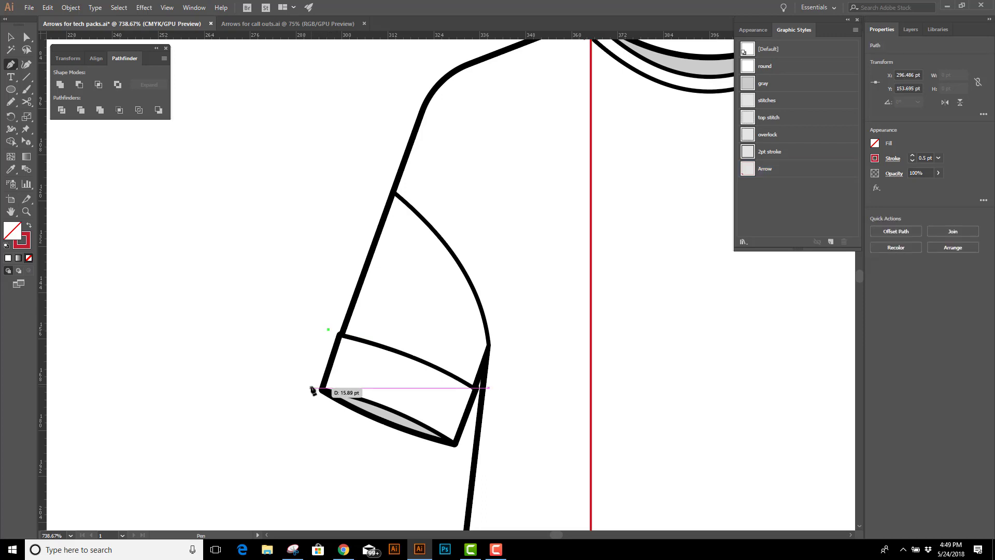
pyautogui.click(310, 387)
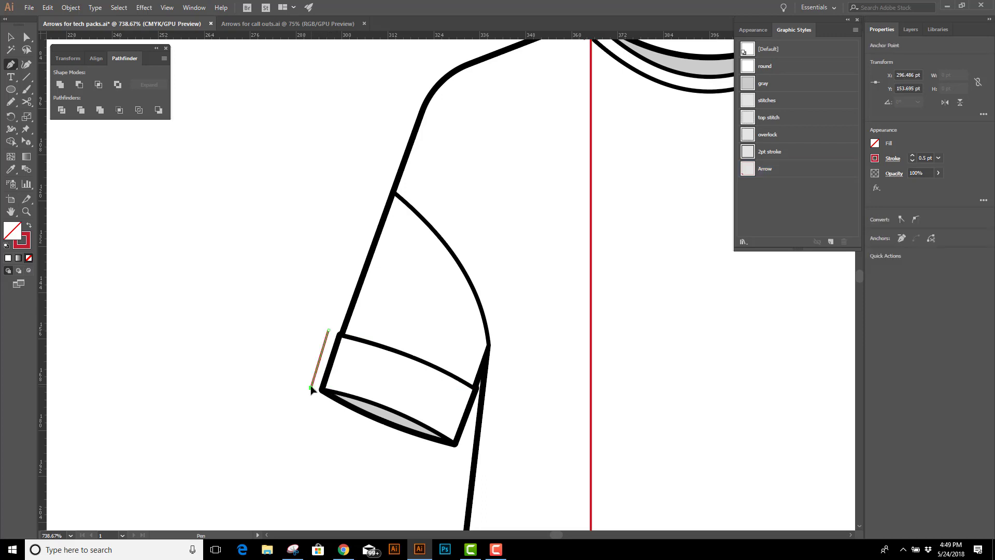
# Draw a line about 38 pt long beside the left sleeve above the cuff and apply the Arrow graphic style to both sleeve lines
pyautogui.click(378, 187)
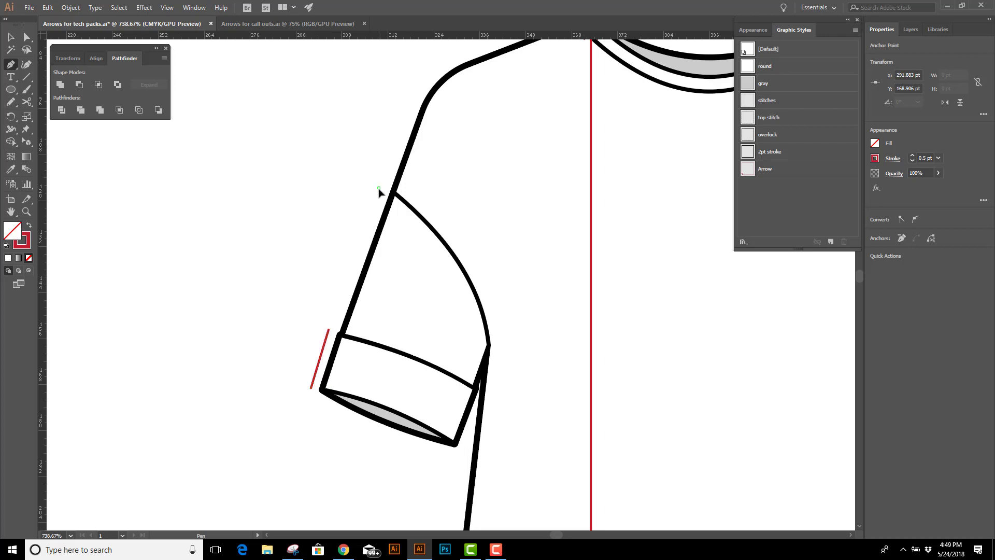
pyautogui.click(329, 327)
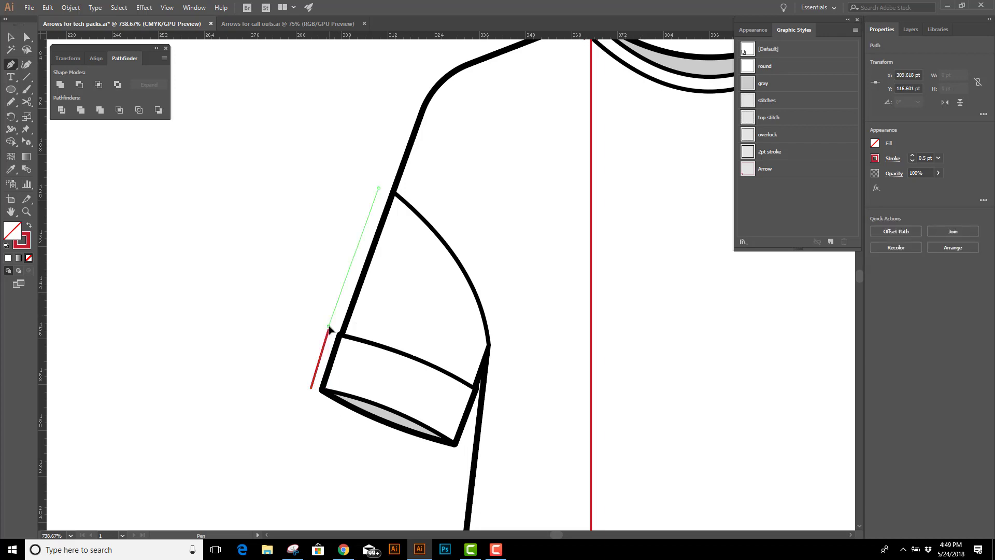
pyautogui.click(821, 170)
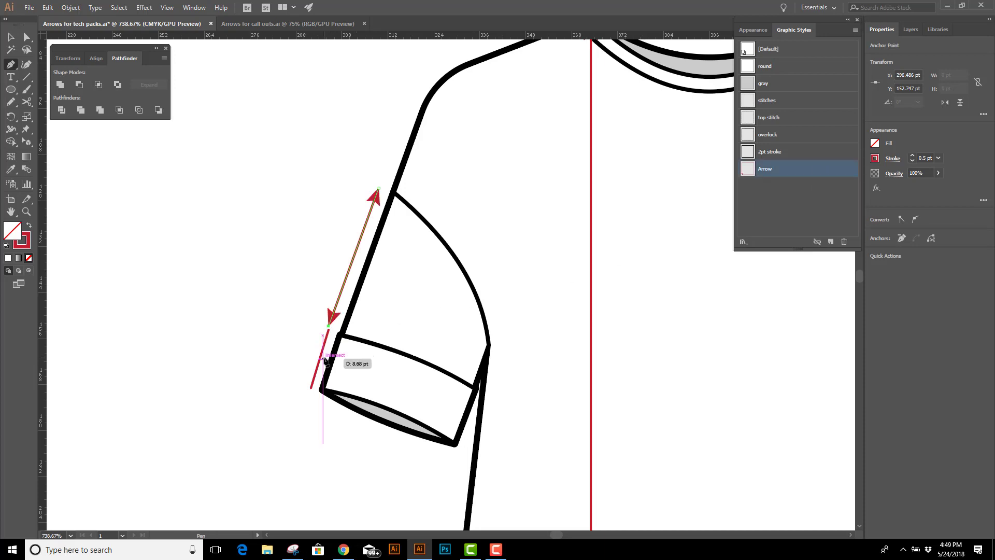
pyautogui.press('v')
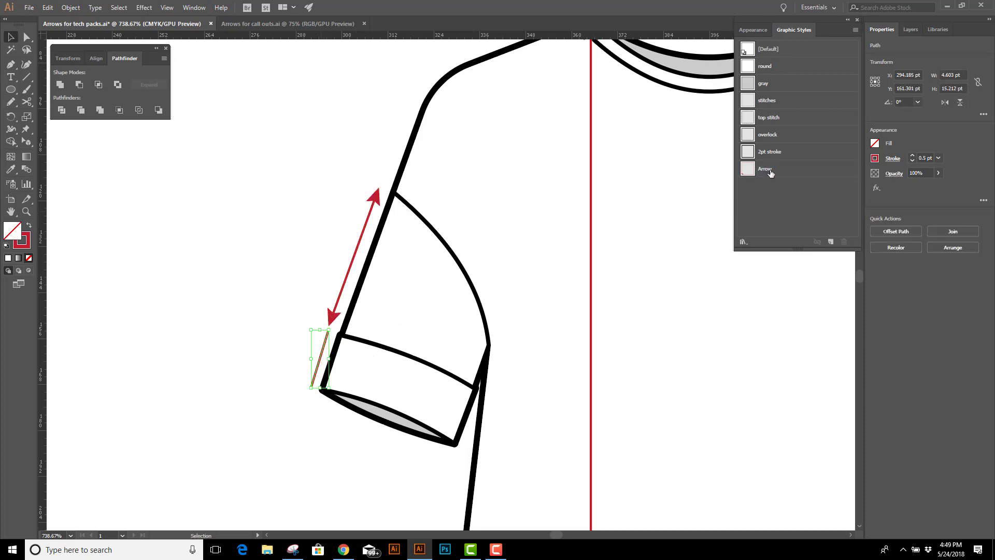
pyautogui.click(770, 173)
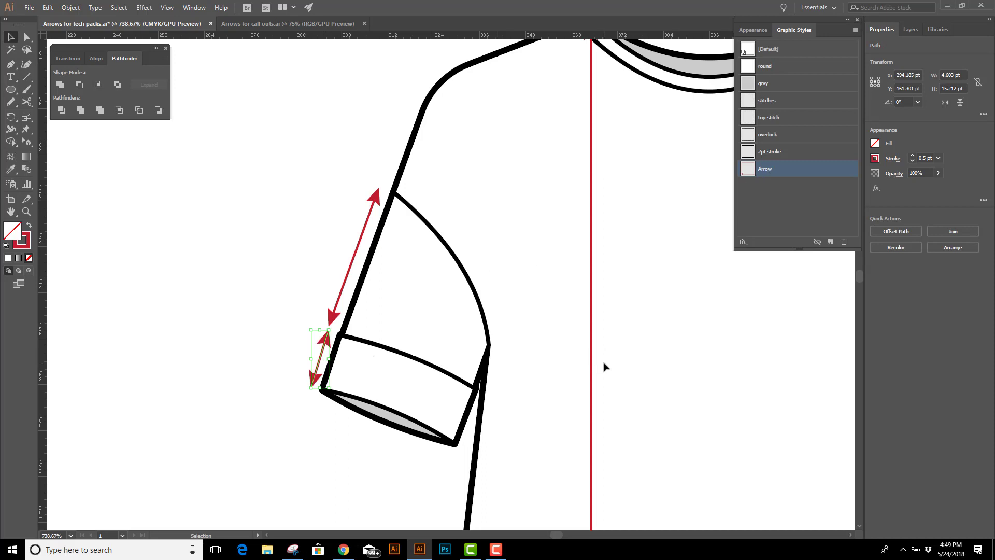
# Draw a horizontal line between the shirt's two hem corners and apply the Arrow graphic style to it
pyautogui.hotkey('ctrl', '-')
pyautogui.hotkey('ctrl', '-')
pyautogui.hotkey('ctrl', '-')
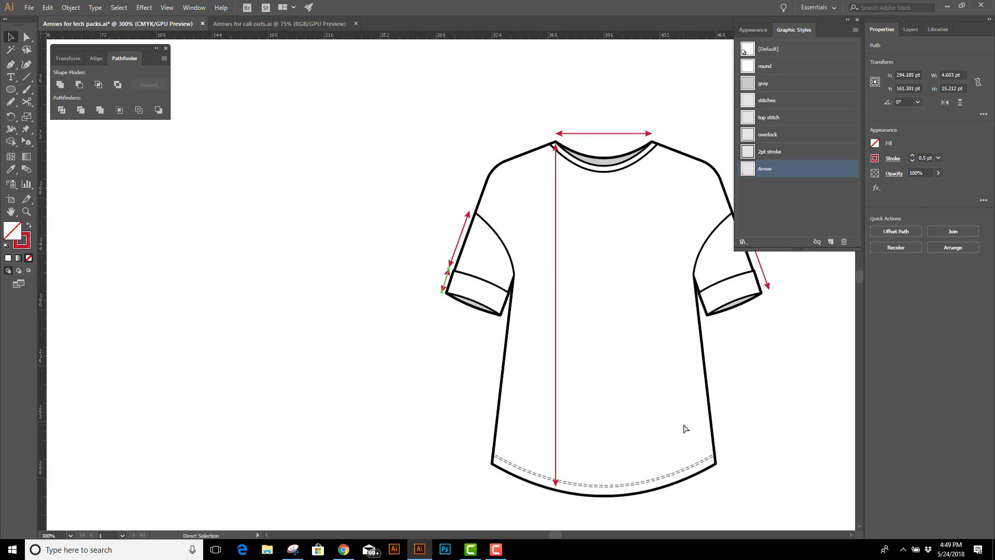
pyautogui.press('space')
pyautogui.moveTo(699, 429); pyautogui.dragTo(514, 376)
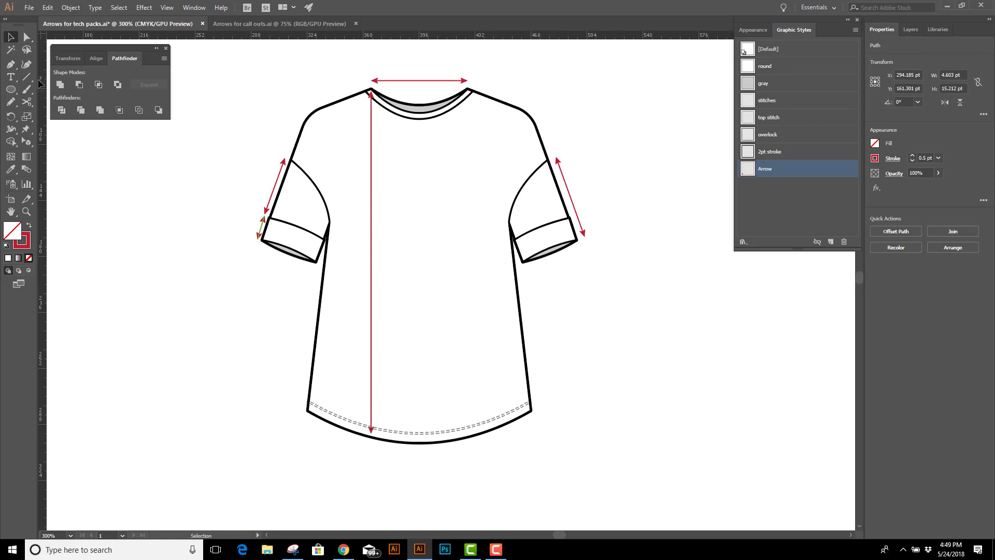
pyautogui.click(11, 64)
pyautogui.click(308, 410)
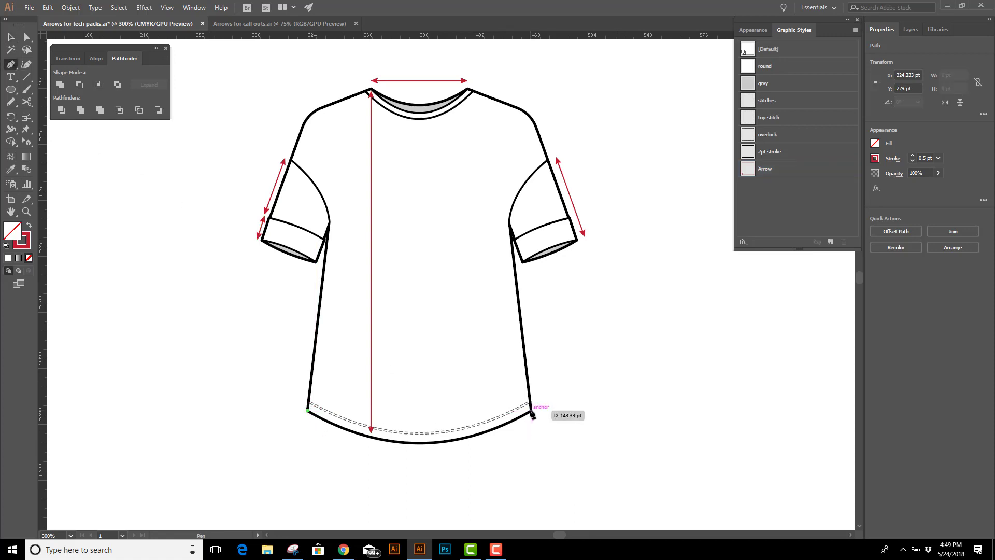
pyautogui.click(531, 411)
pyautogui.click(776, 171)
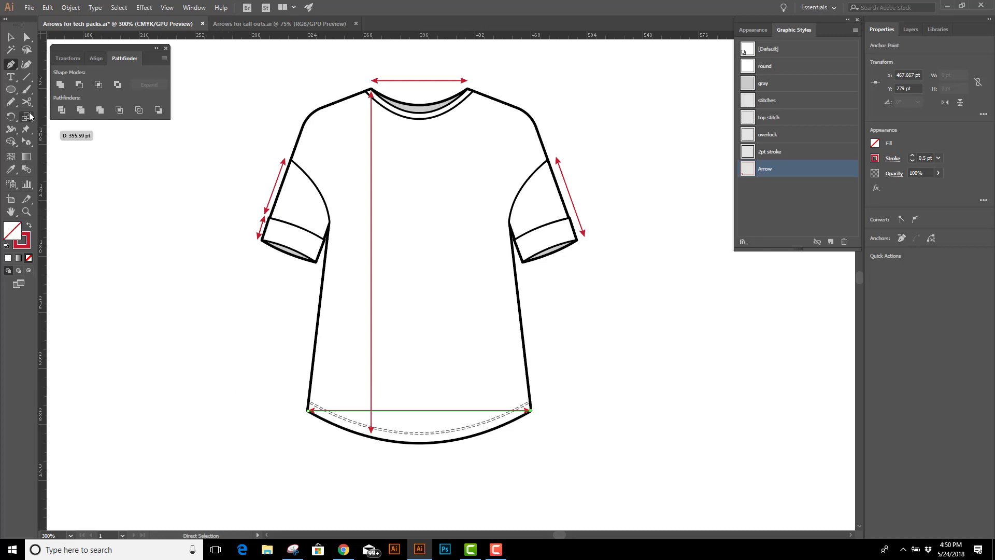
# Draw an ellipse about 161 by 64 pt centred over the shirt's hem
pyautogui.click(12, 91)
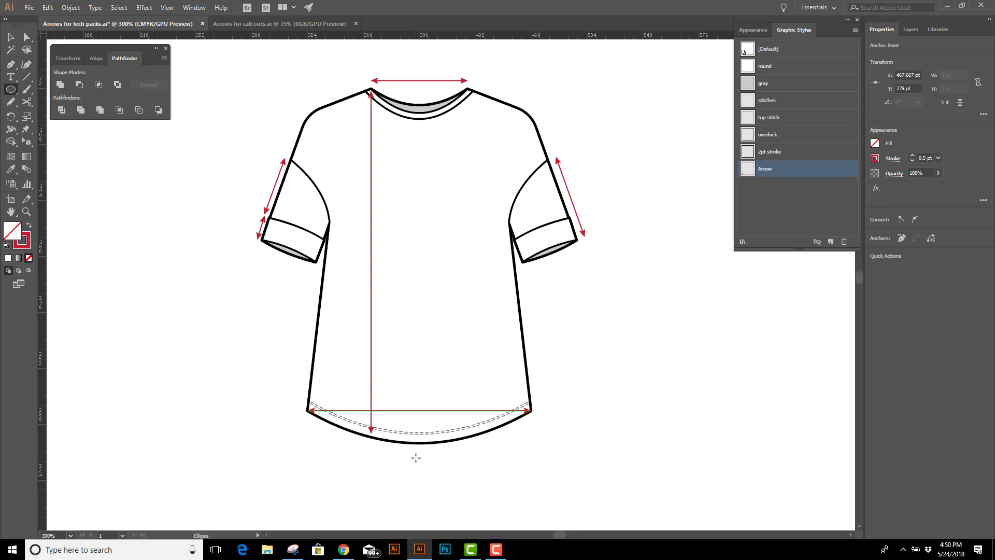
pyautogui.moveTo(416, 457); pyautogui.dragTo(541, 507)
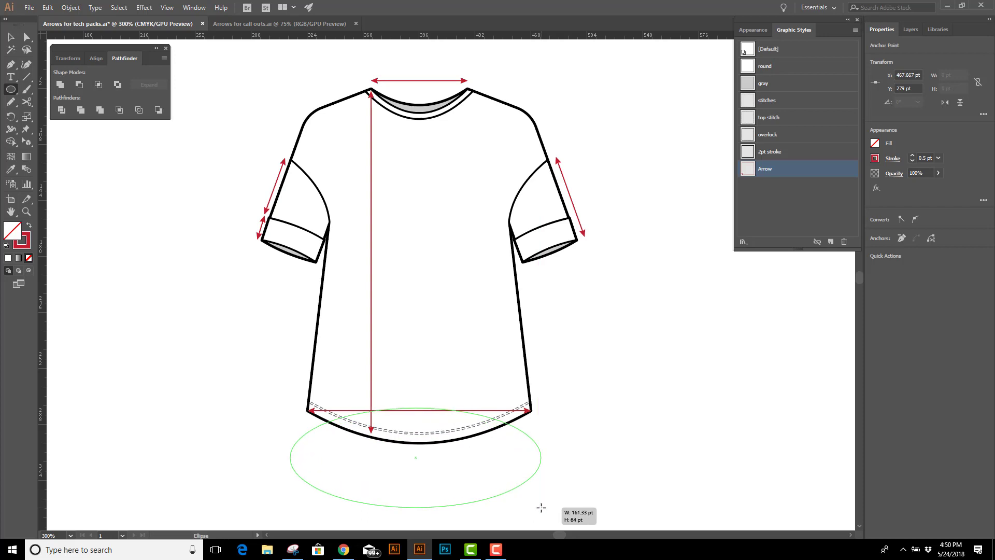
pyautogui.moveTo(541, 507); pyautogui.dragTo(543, 469)
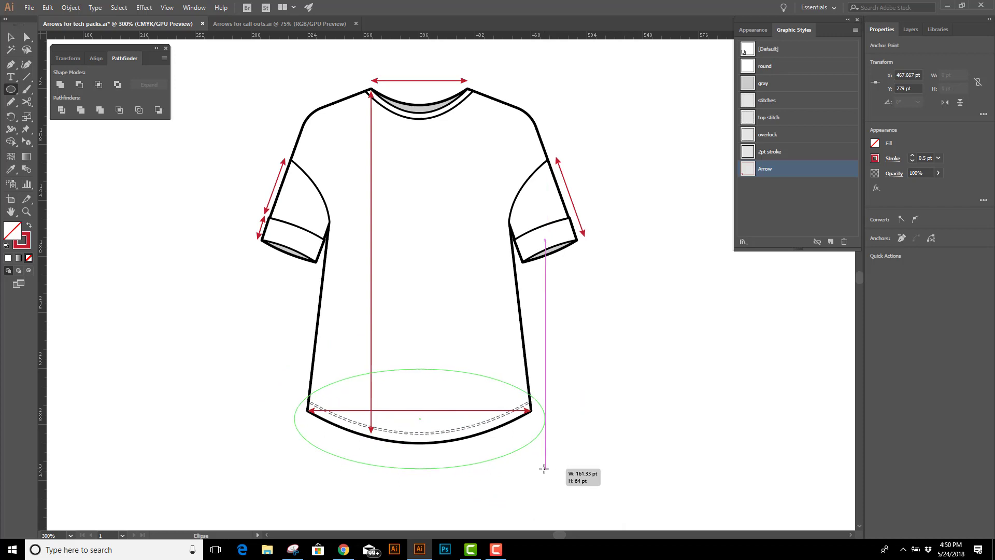
pyautogui.moveTo(544, 468); pyautogui.dragTo(544, 469)
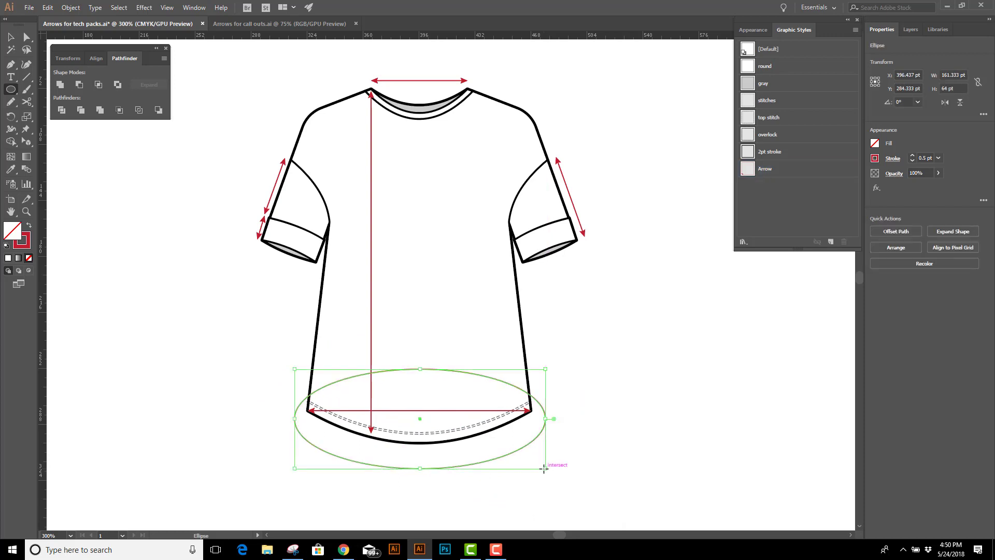
# Delete the ellipse's top anchor point and apply the Arrow graphic style to the remaining curve below the hem
pyautogui.press('a')
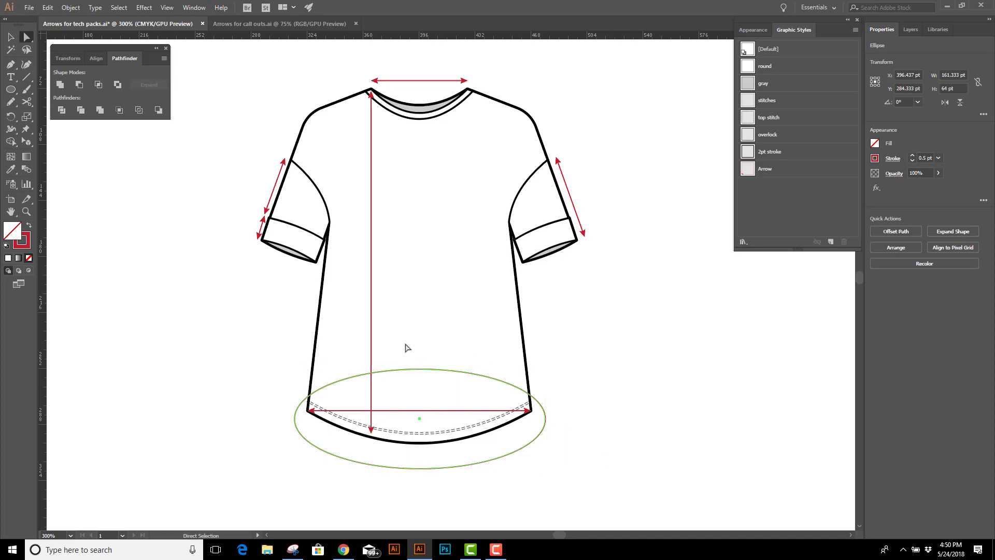
pyautogui.click(421, 370)
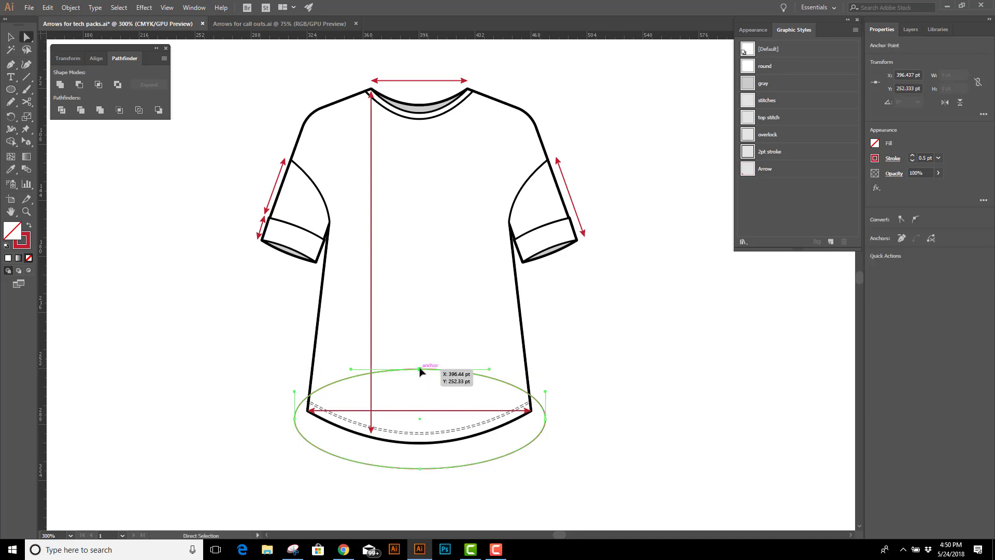
pyautogui.press('Delete')
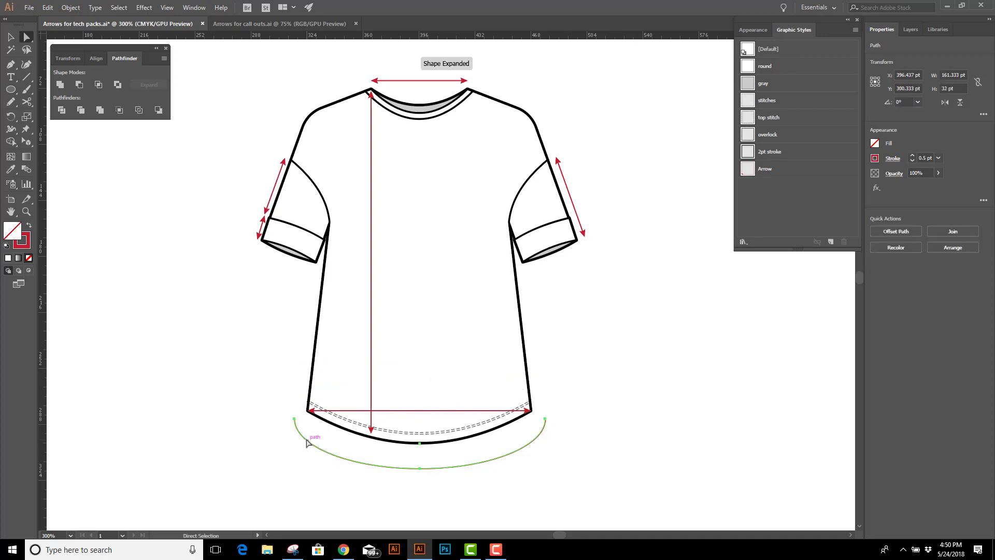
pyautogui.click(772, 176)
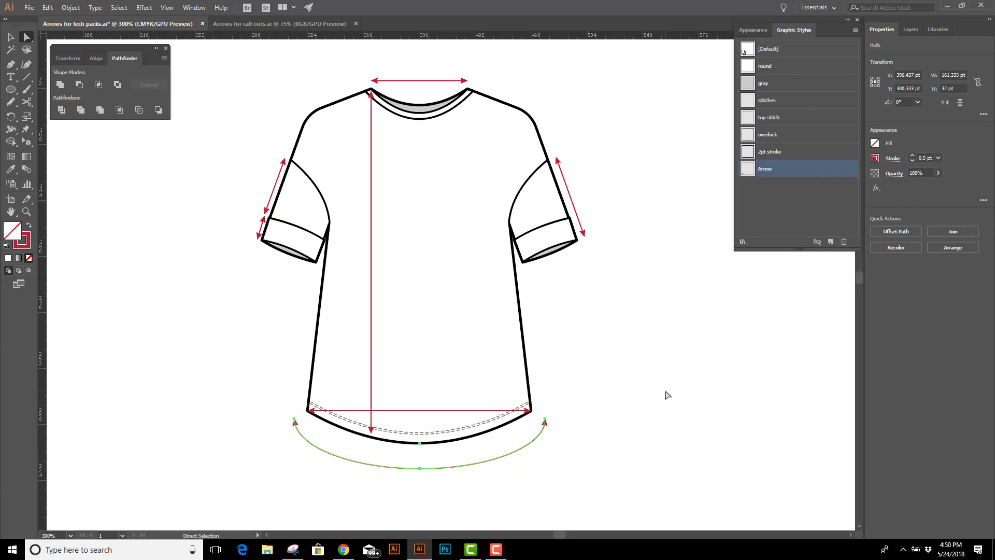
pyautogui.click(668, 395)
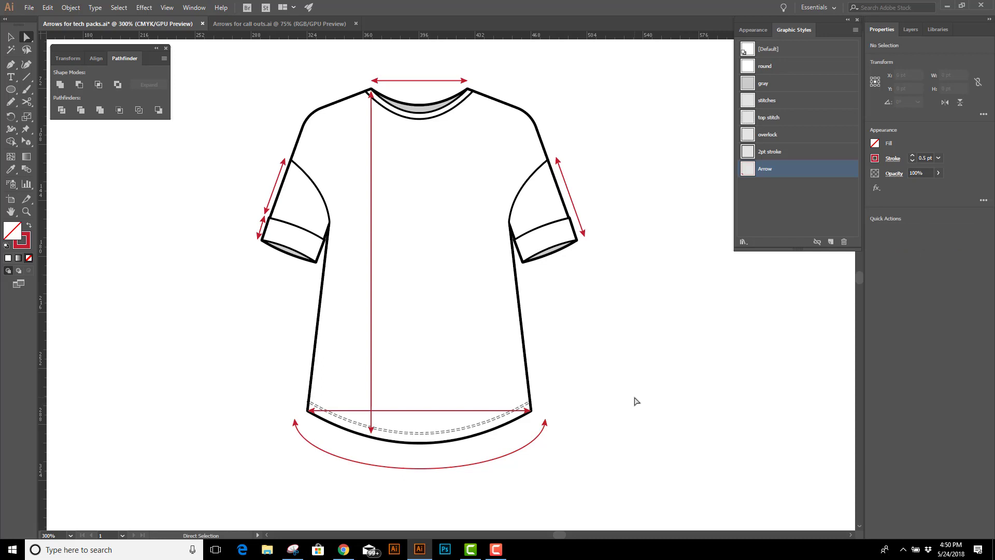
# Lock the arrows layer and create a new layer above it
pyautogui.click(911, 30)
pyautogui.click(884, 56)
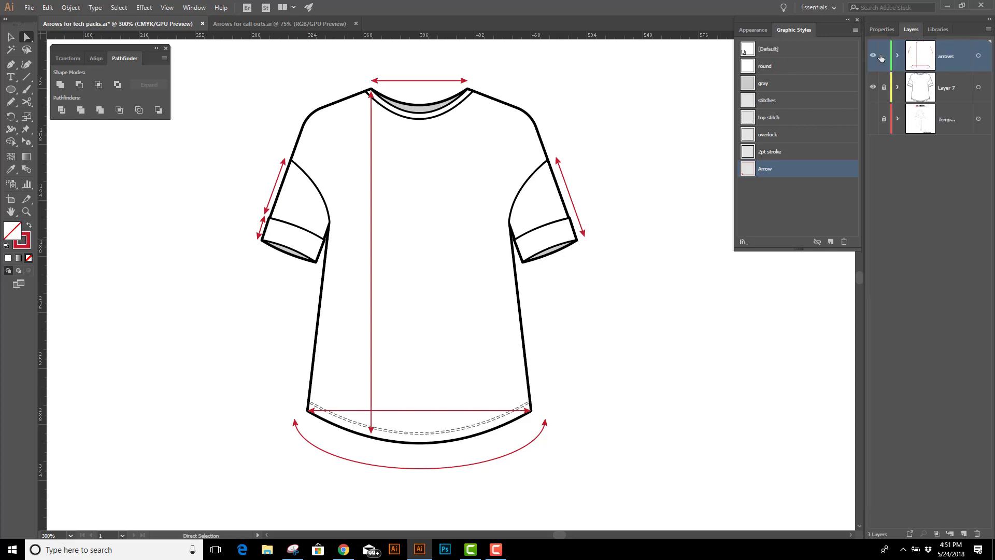
pyautogui.click(964, 534)
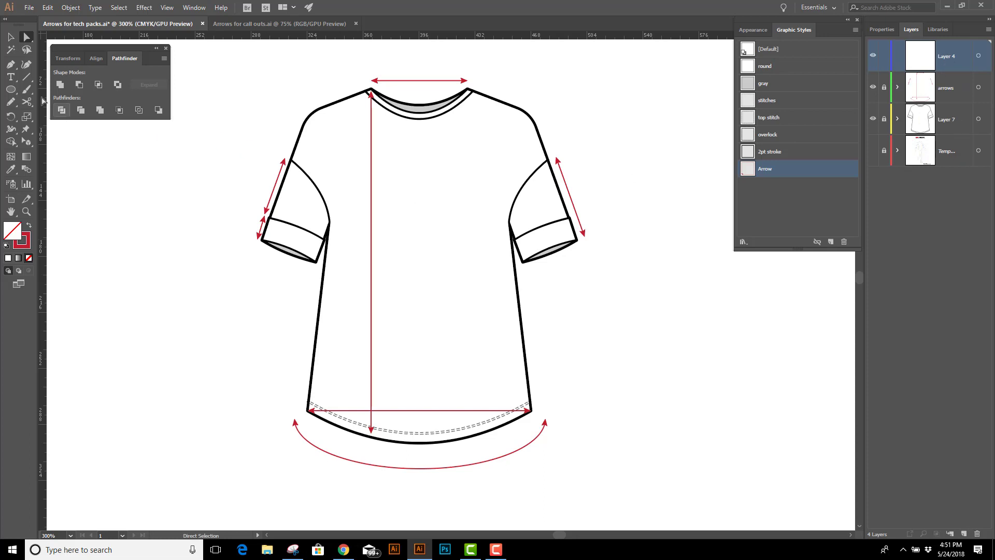
# Add the point text X above the neckline arrow on the new layer
pyautogui.click(11, 78)
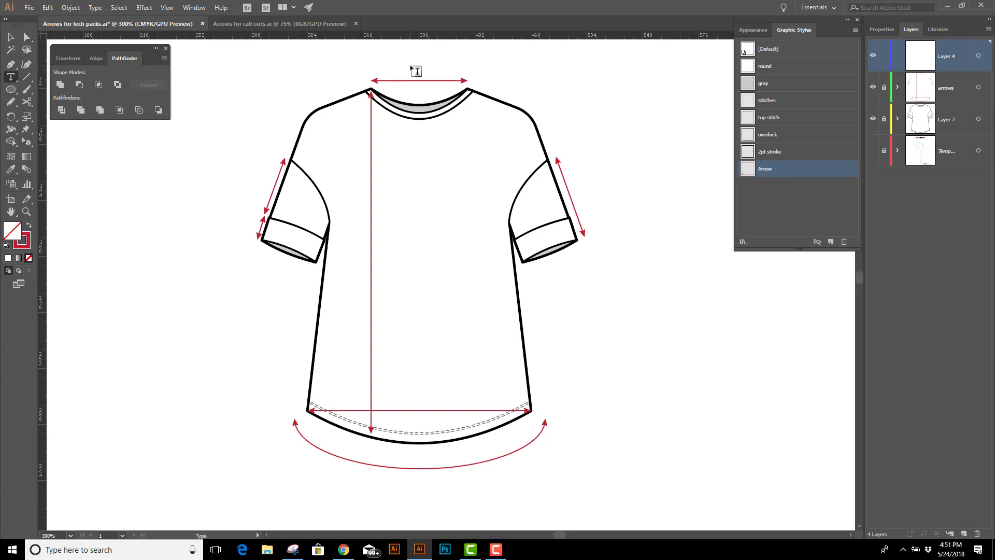
pyautogui.click(418, 72)
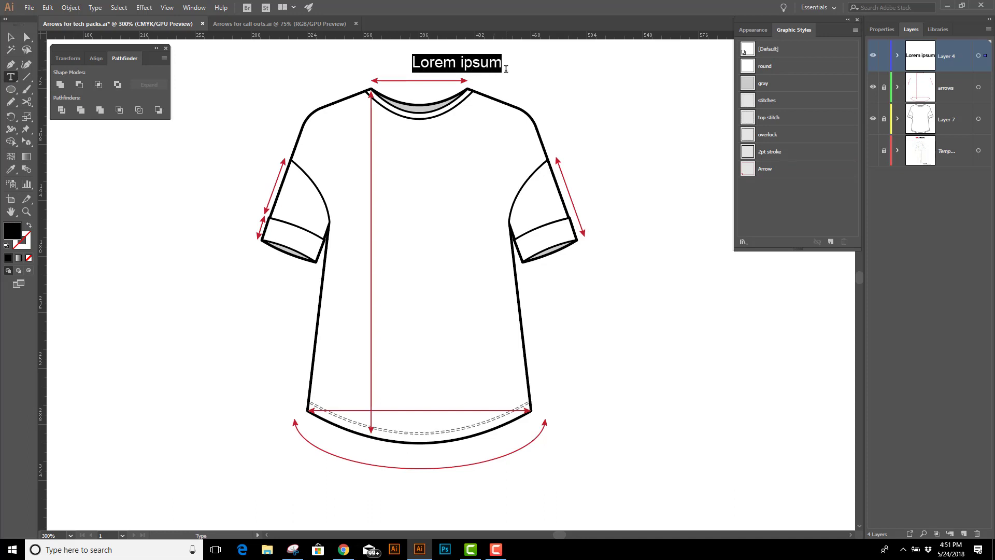
pyautogui.write('X')
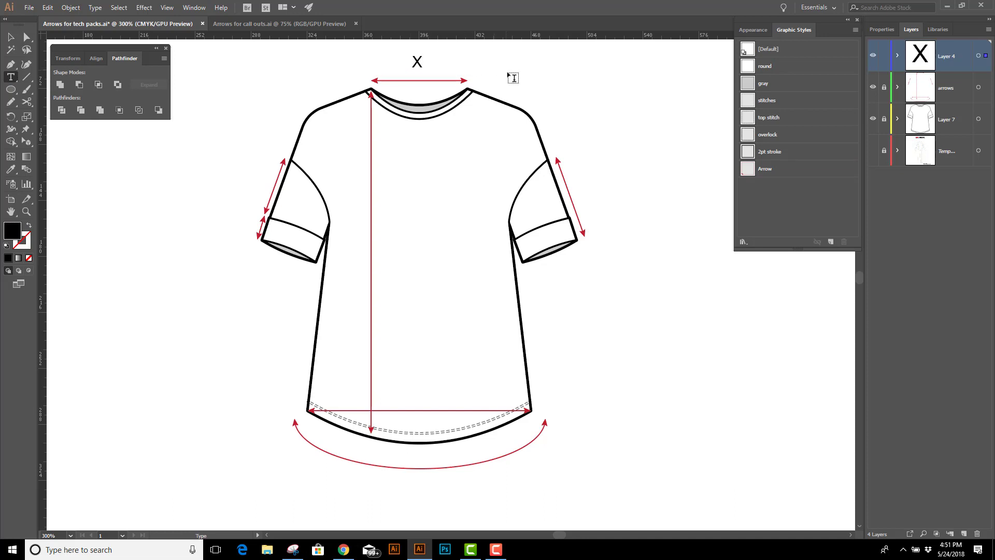
# Set the X label's fill to the red swatch that matches the arrows and deselect it
pyautogui.doubleClick(418, 61)
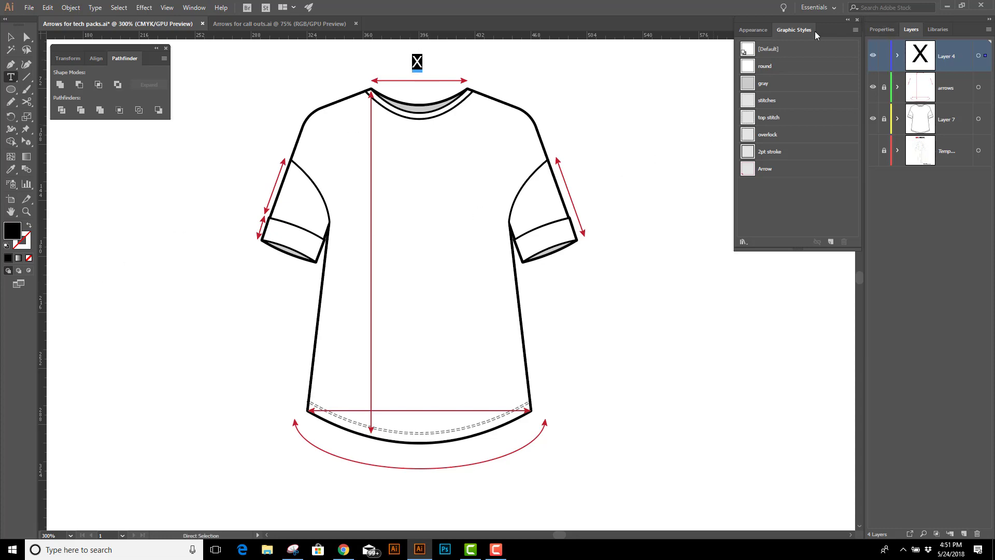
pyautogui.click(882, 29)
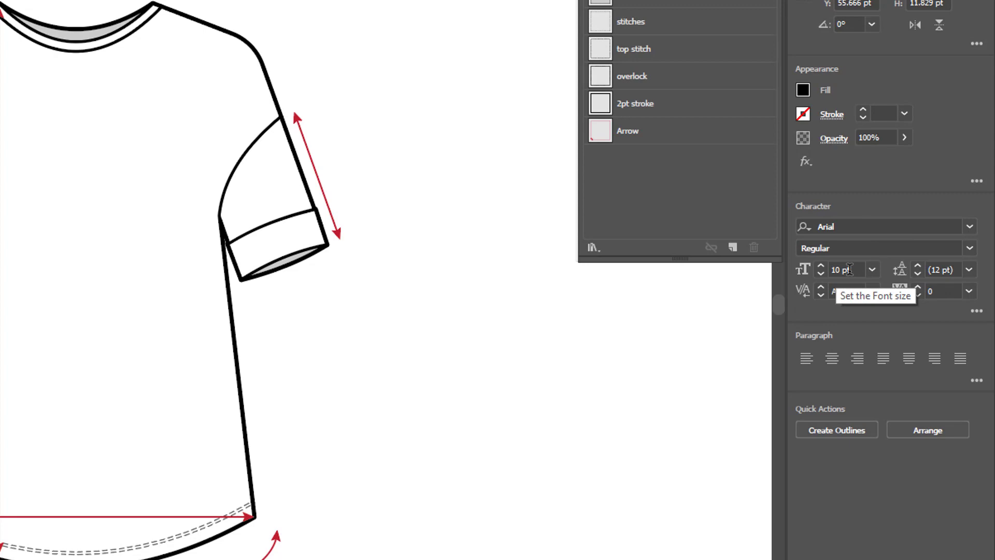
pyautogui.click(805, 93)
pyautogui.click(739, 149)
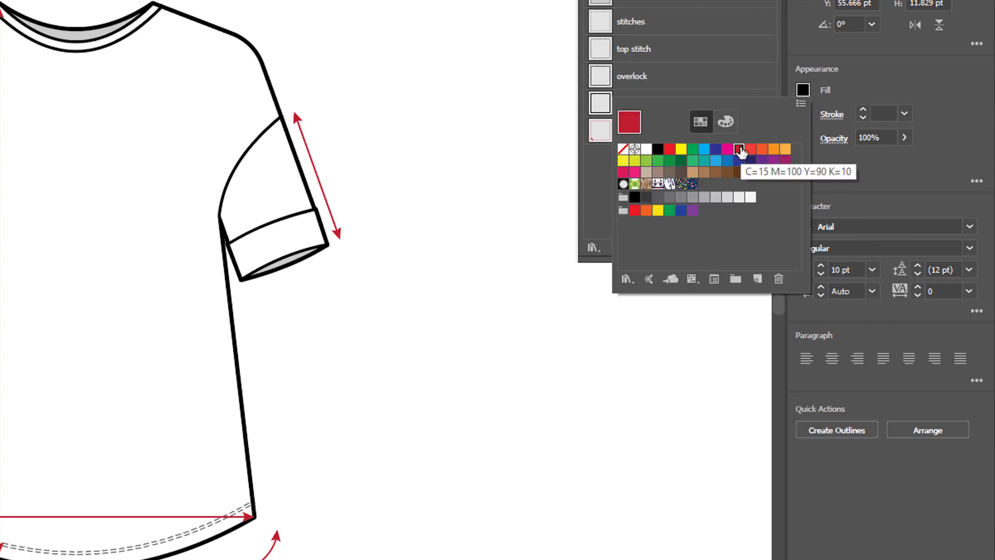
pyautogui.click(13, 37)
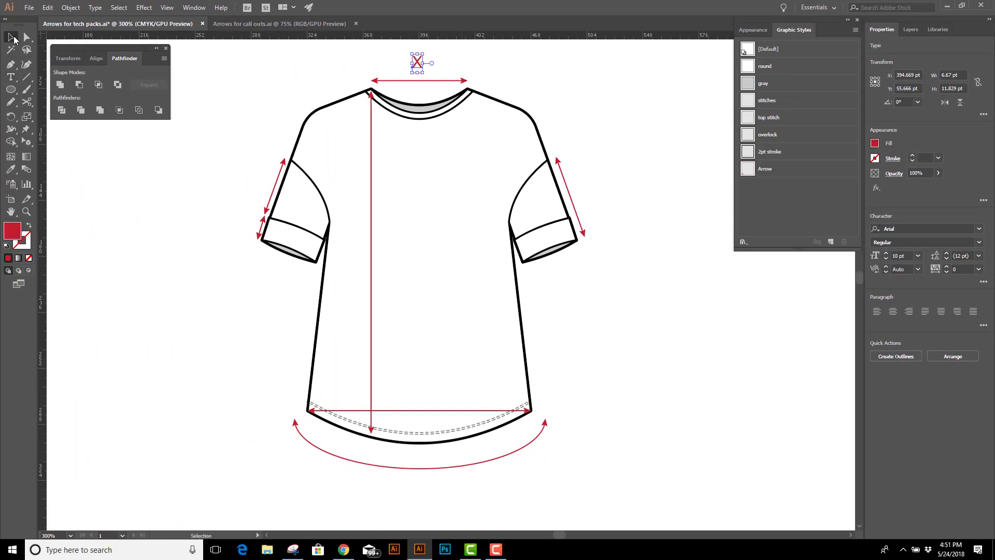
pyautogui.click(567, 88)
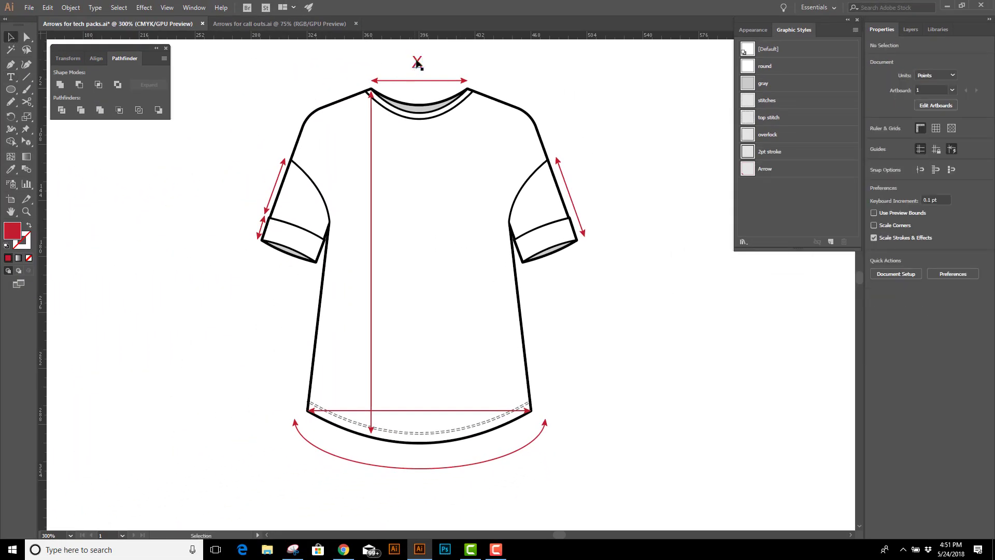
# Duplicate the red X label beside the body length, sleeve, cuff, hem width and curved hem arrows
pyautogui.moveTo(418, 66); pyautogui.dragTo(420, 402)
pyautogui.scroll(-2, 607, 394)
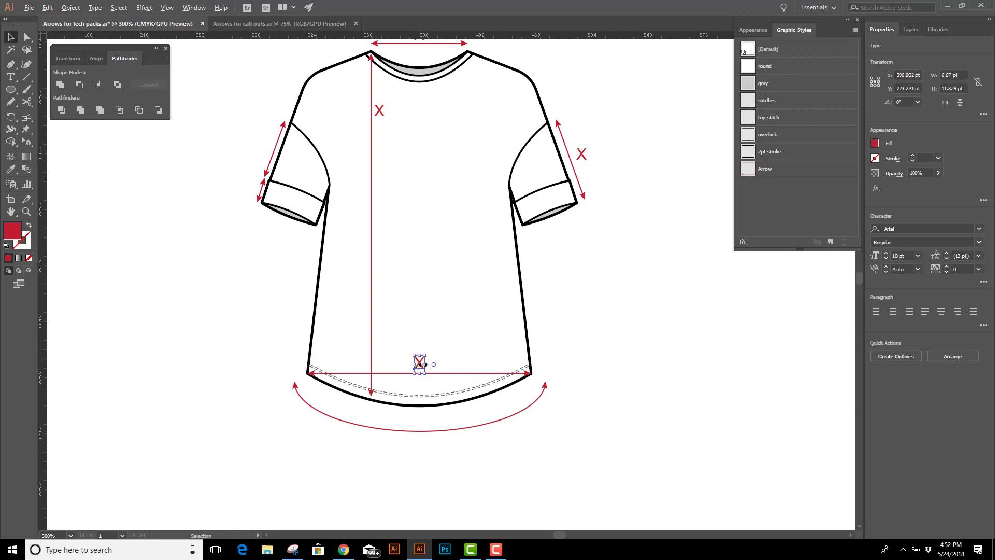
pyautogui.moveTo(420, 364); pyautogui.dragTo(420, 442)
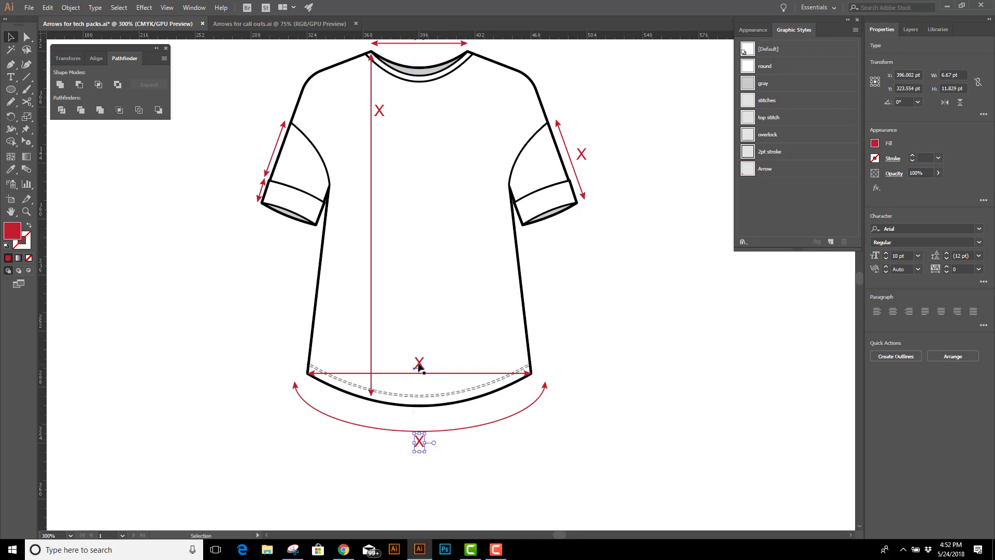
pyautogui.moveTo(420, 366); pyautogui.dragTo(269, 147)
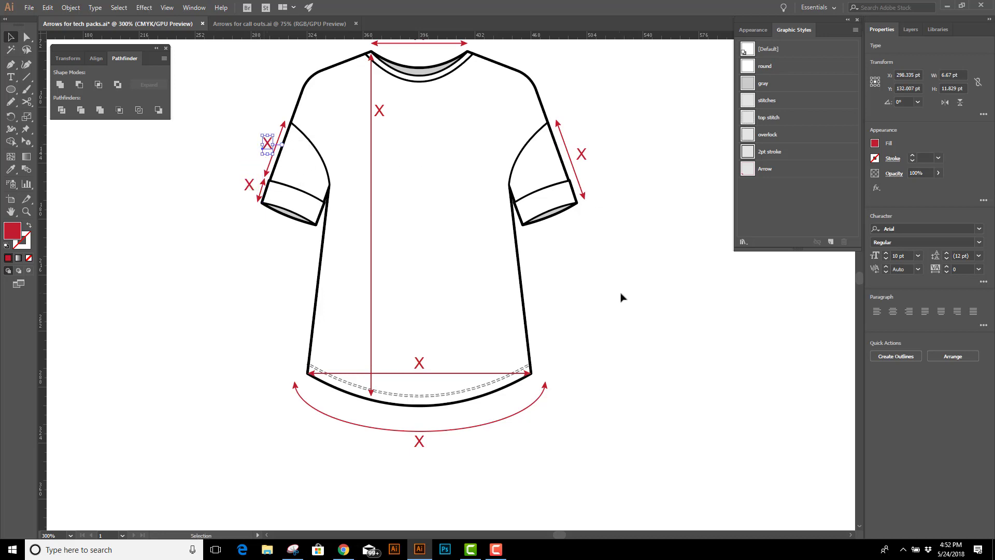
# Relabel the neckline arrow as A, the body length arrow as B and the straight hem width arrow as C
pyautogui.scroll(3, 622, 297)
pyautogui.press('t')
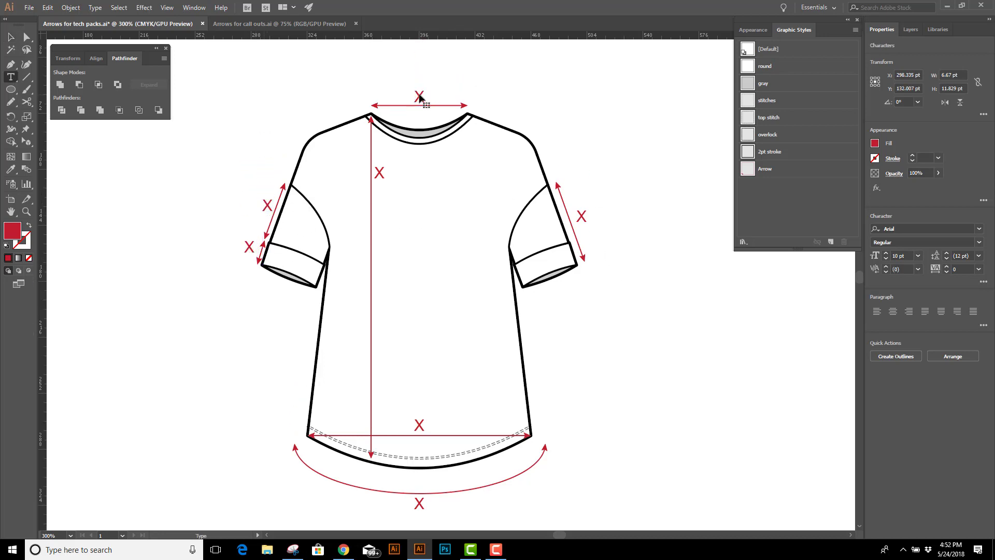
pyautogui.doubleClick(419, 96)
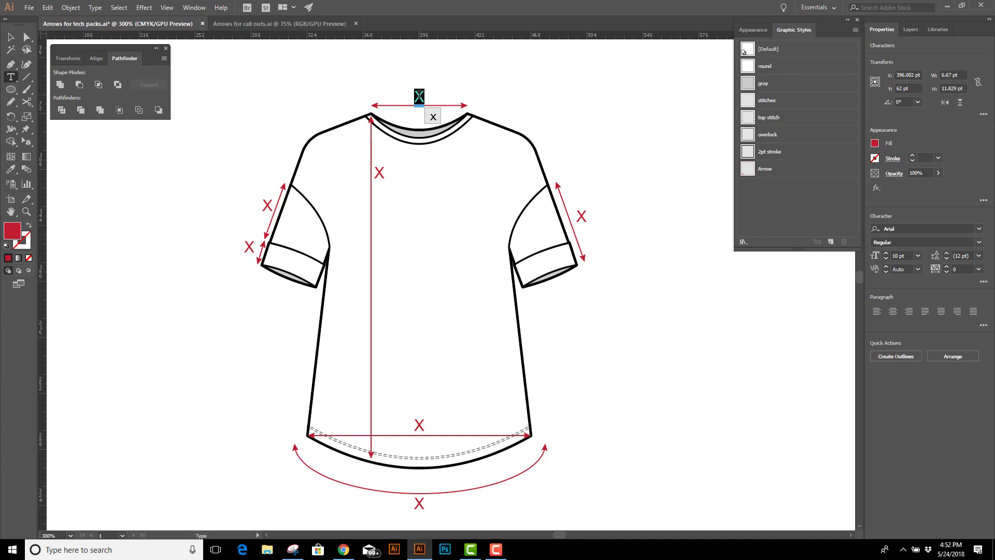
pyautogui.write('A')
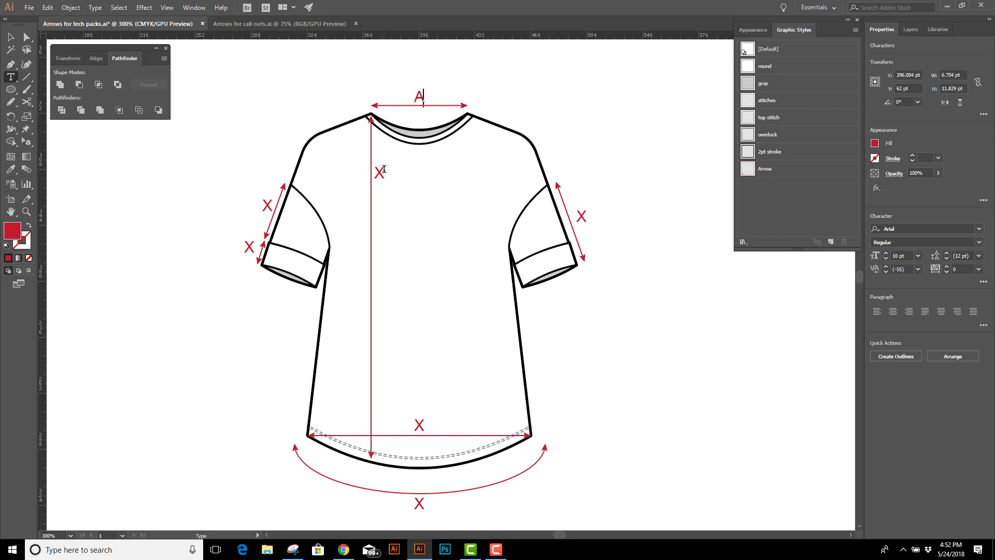
pyautogui.doubleClick(380, 171)
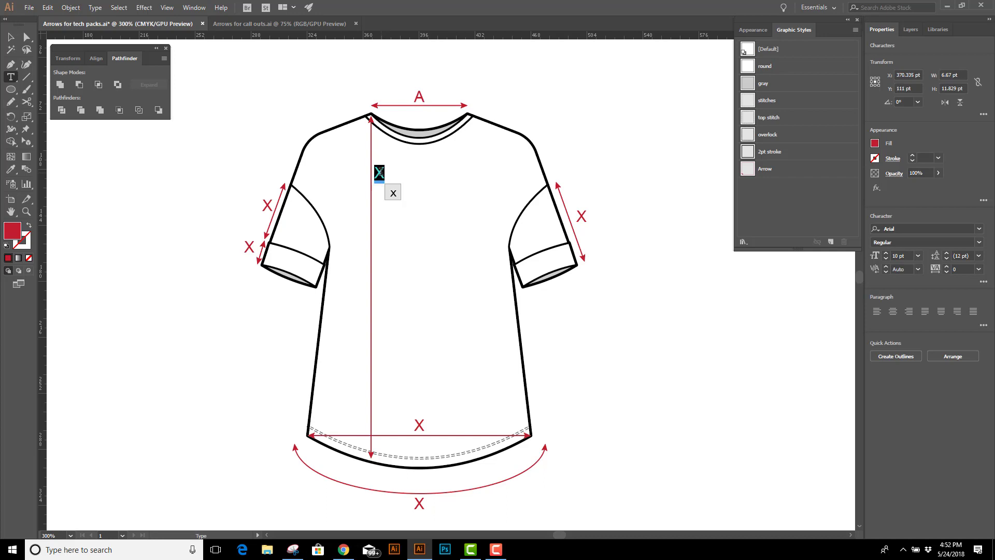
pyautogui.write('B')
pyautogui.doubleClick(419, 425)
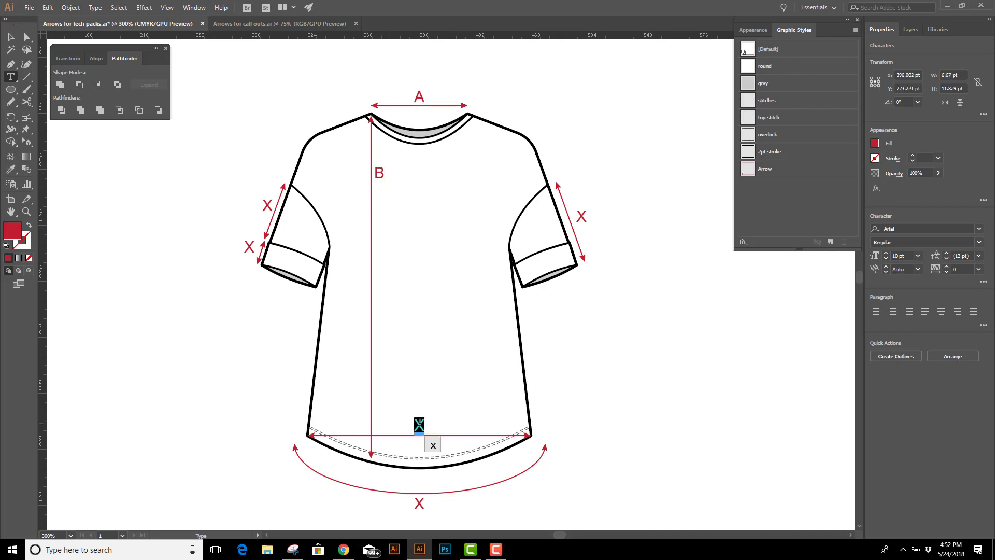
pyautogui.write('C')
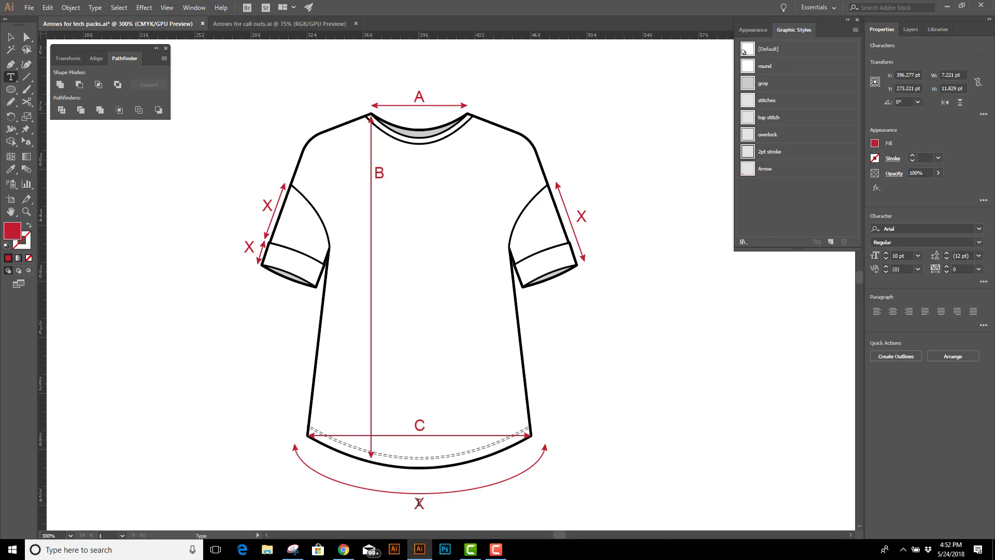
# Relabel the curved hem arrow as D, the full sleeve arrow as E, the upper sleeve arrow as F and the cuff arrow as G
pyautogui.doubleClick(419, 502)
pyautogui.write('D')
pyautogui.doubleClick(579, 215)
pyautogui.write('E')
pyautogui.doubleClick(268, 206)
pyautogui.write('F')
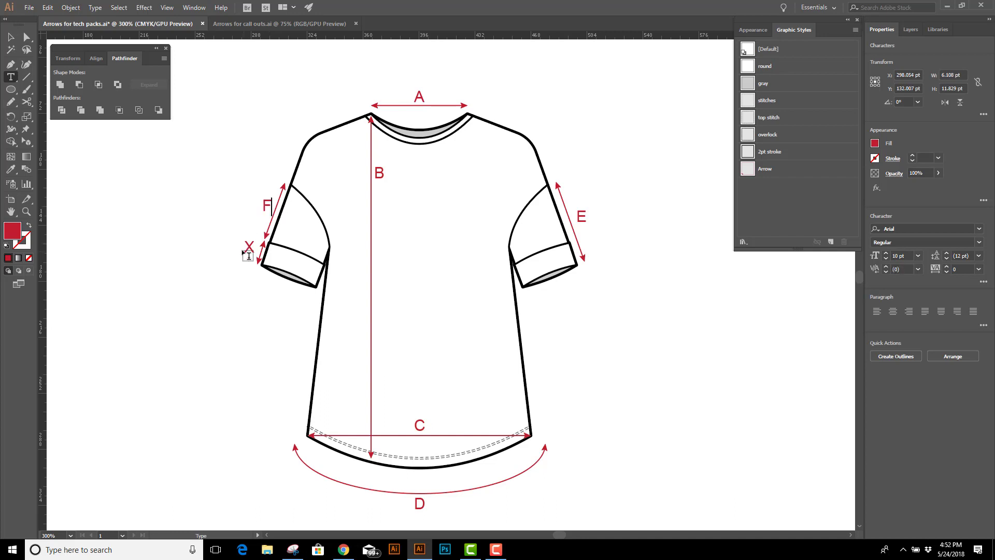
pyautogui.doubleClick(249, 246)
pyautogui.write('G')
# Unlock the arrows and T-shirt layers, and select the whole labelled drawing before clearing the selection
pyautogui.click(910, 29)
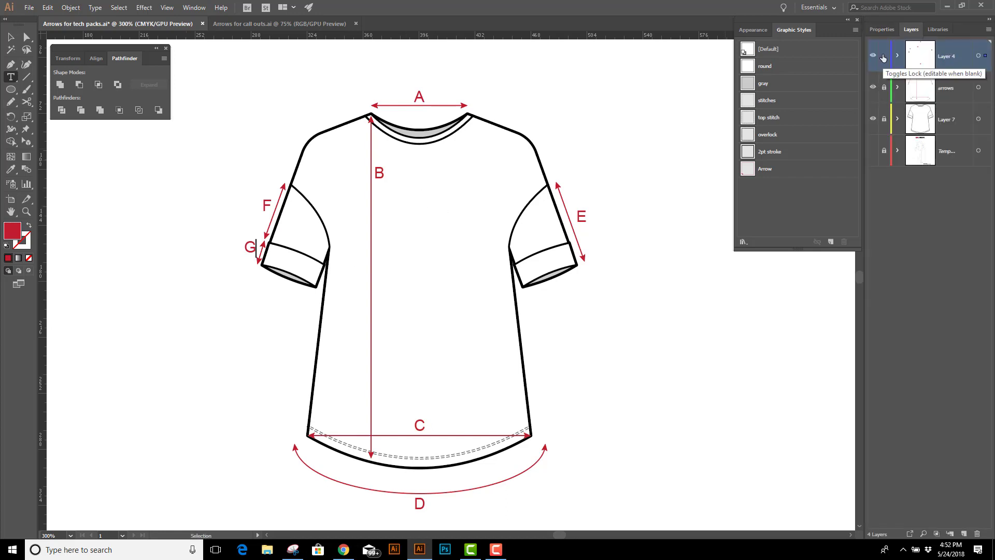
pyautogui.click(885, 87)
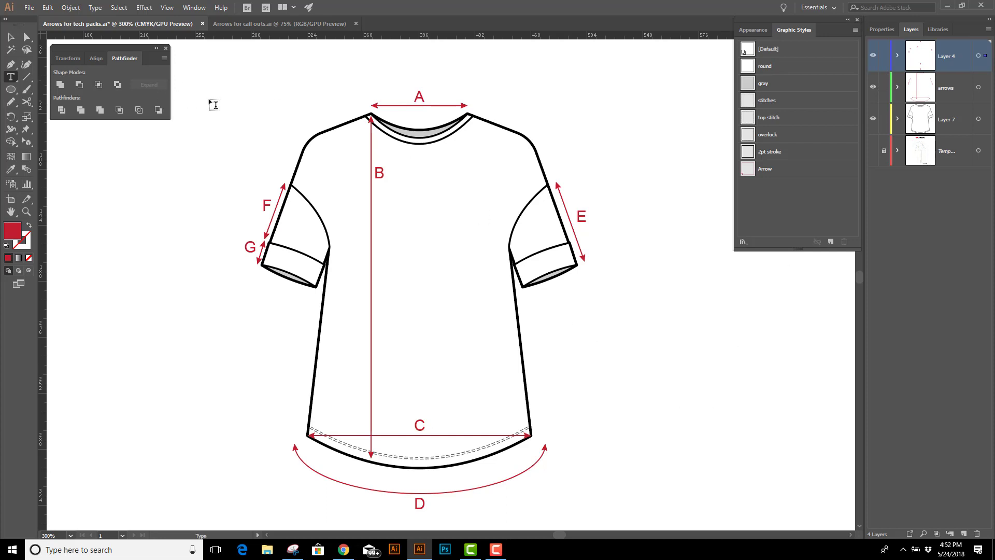
pyautogui.press('Escape')
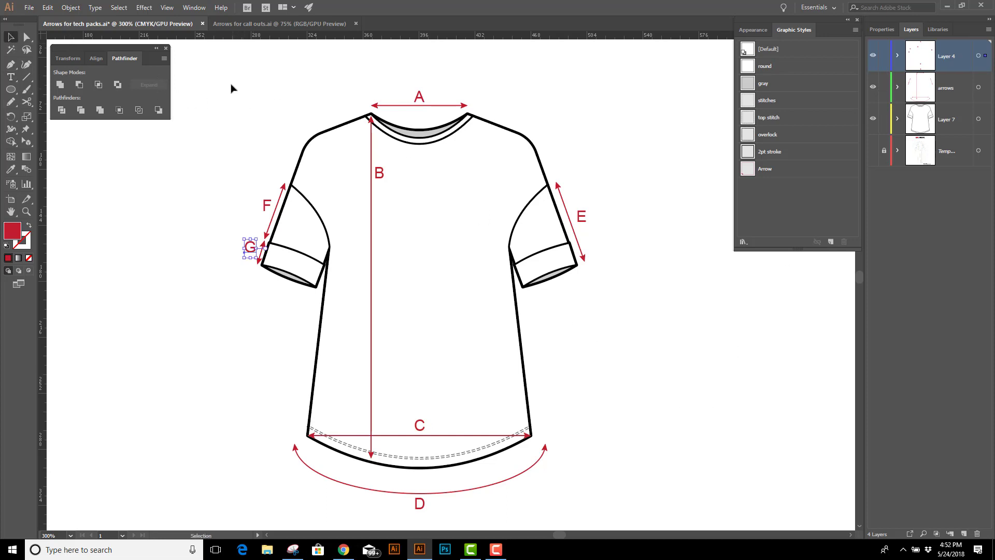
pyautogui.moveTo(229, 81); pyautogui.dragTo(544, 444)
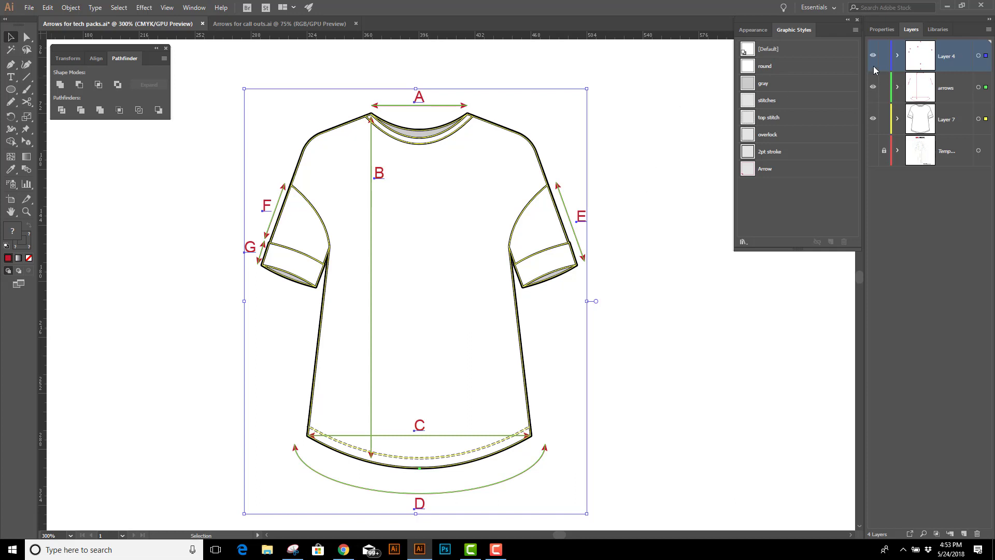
pyautogui.click(696, 303)
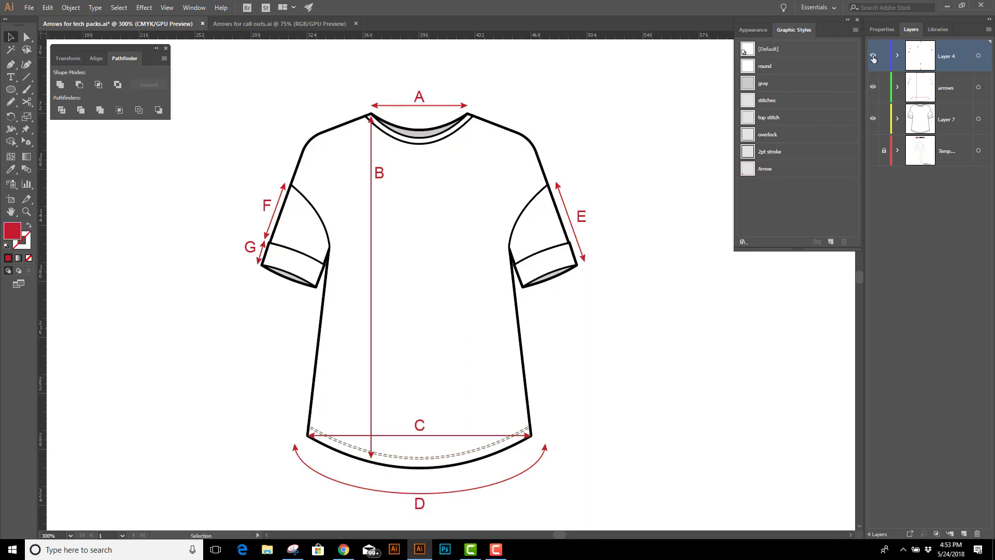
# Hide the label and arrows layers and create a new layer above them
pyautogui.moveTo(873, 58); pyautogui.dragTo(873, 87)
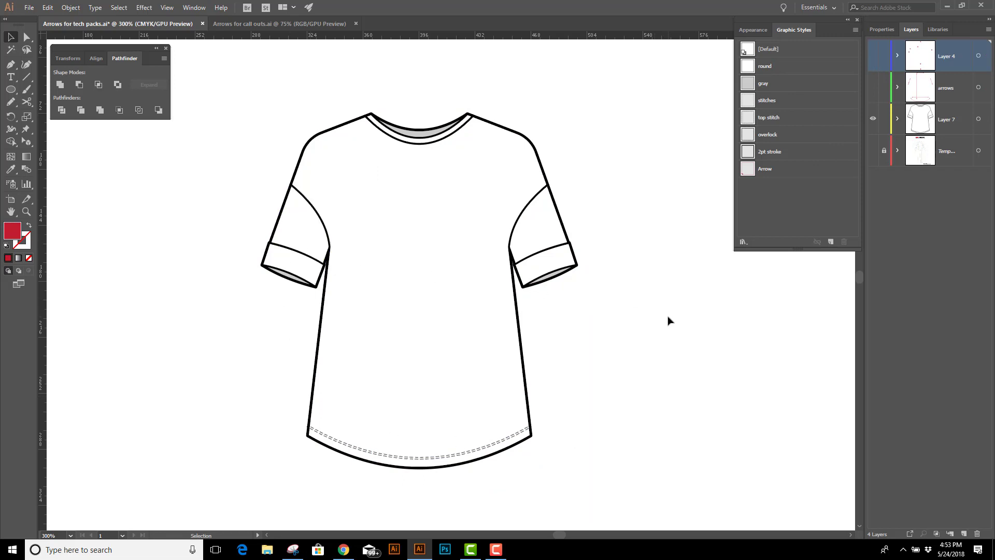
pyautogui.hotkey('ctrl', 'l')
# Draw a curved Pen path from outside the right-hand shoulder to the shirt's chest and set its fill to none
pyautogui.press('p')
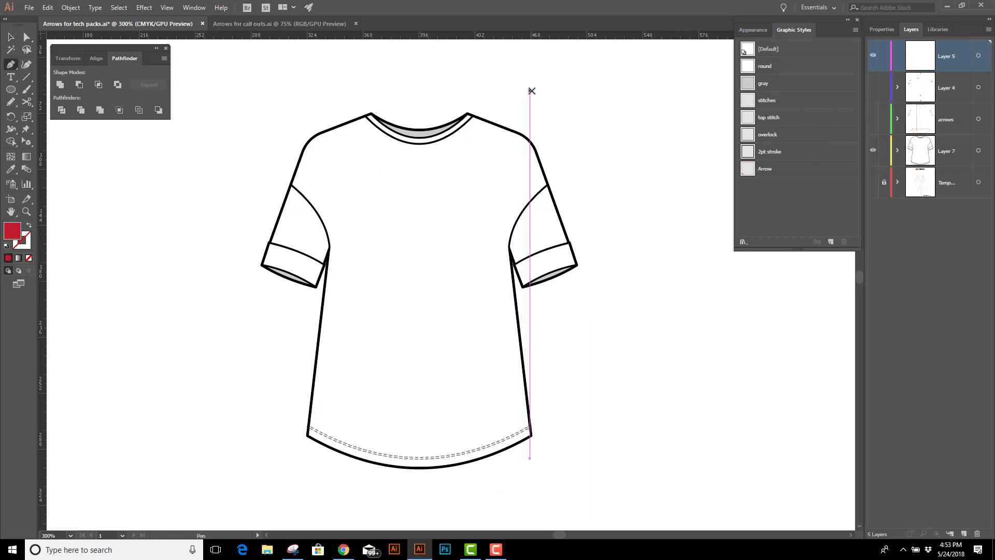
pyautogui.click(595, 97)
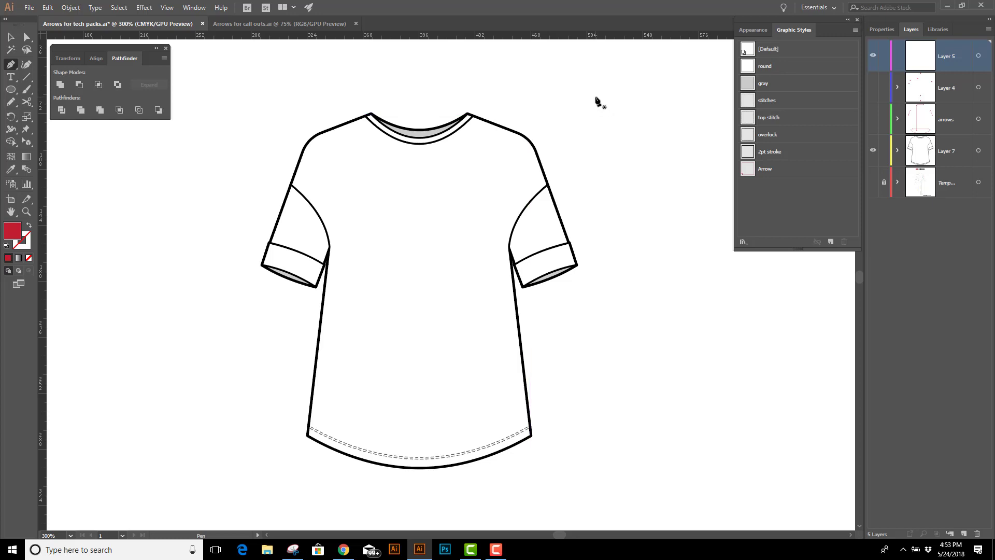
pyautogui.moveTo(460, 217); pyautogui.dragTo(343, 238)
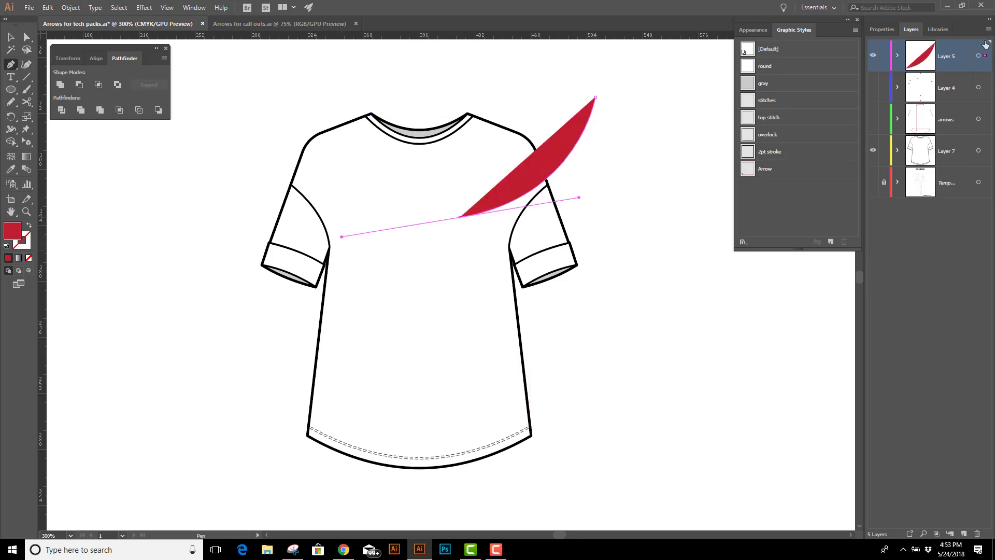
pyautogui.click(881, 29)
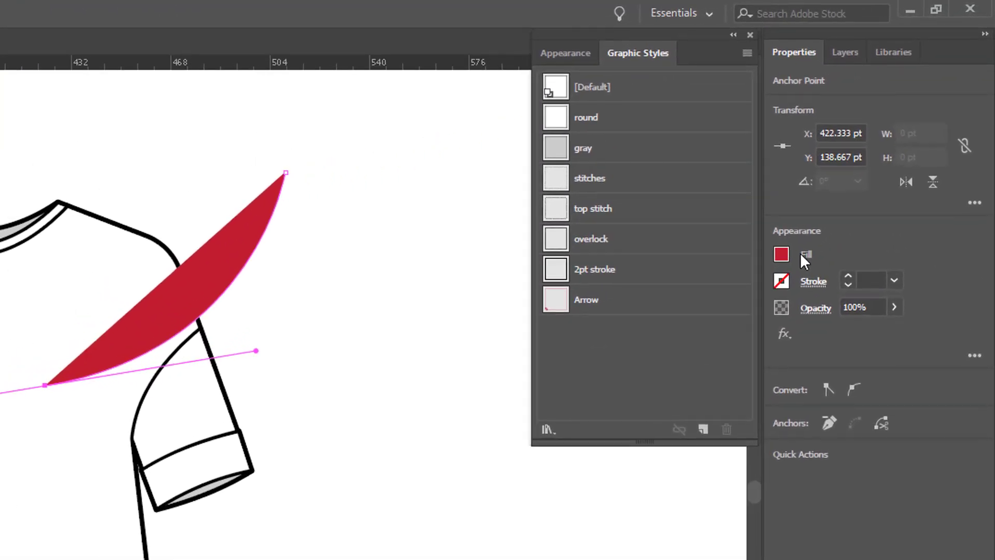
pyautogui.click(782, 253)
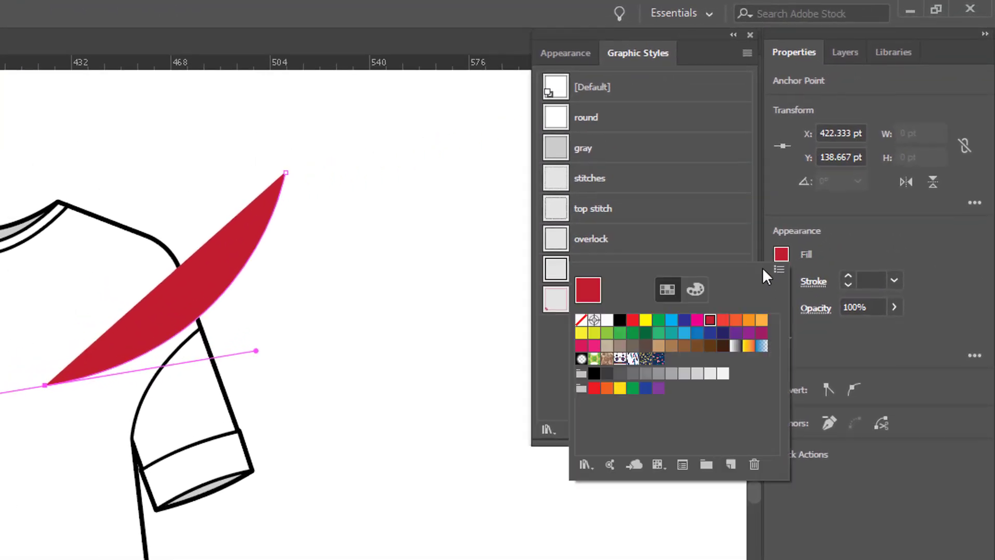
pyautogui.click(581, 321)
# Give the curved path a 20 pt red stroke with a round cap and round join
pyautogui.click(814, 281)
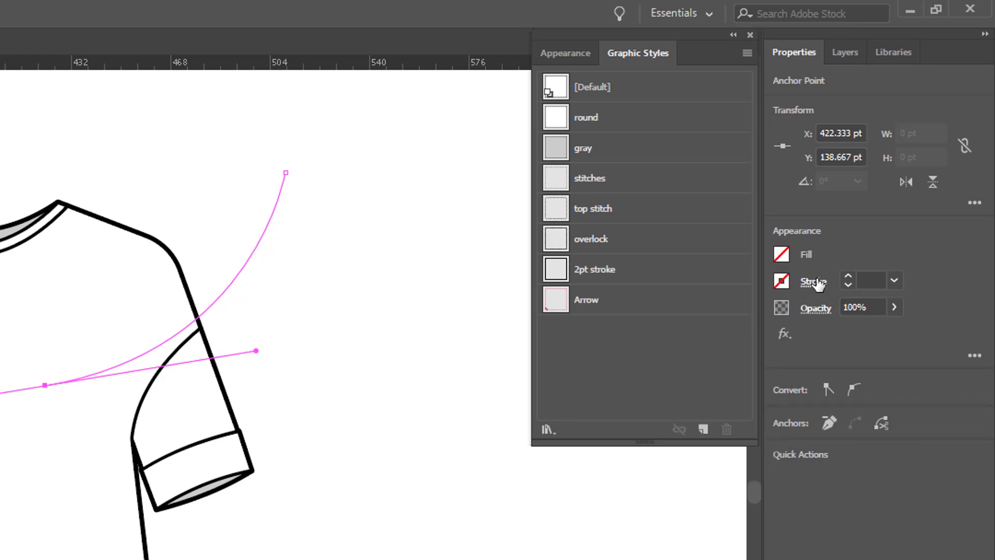
pyautogui.click(749, 305)
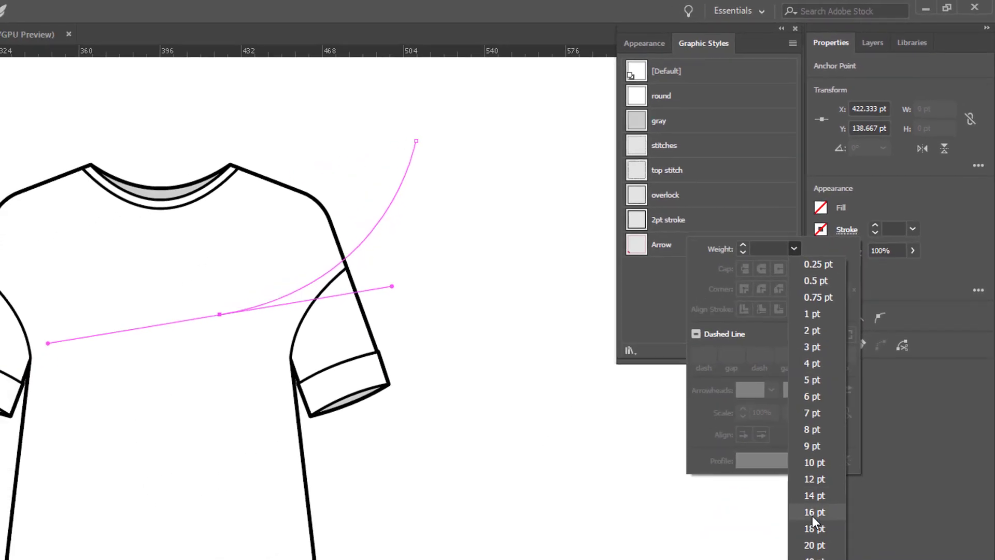
pyautogui.click(815, 545)
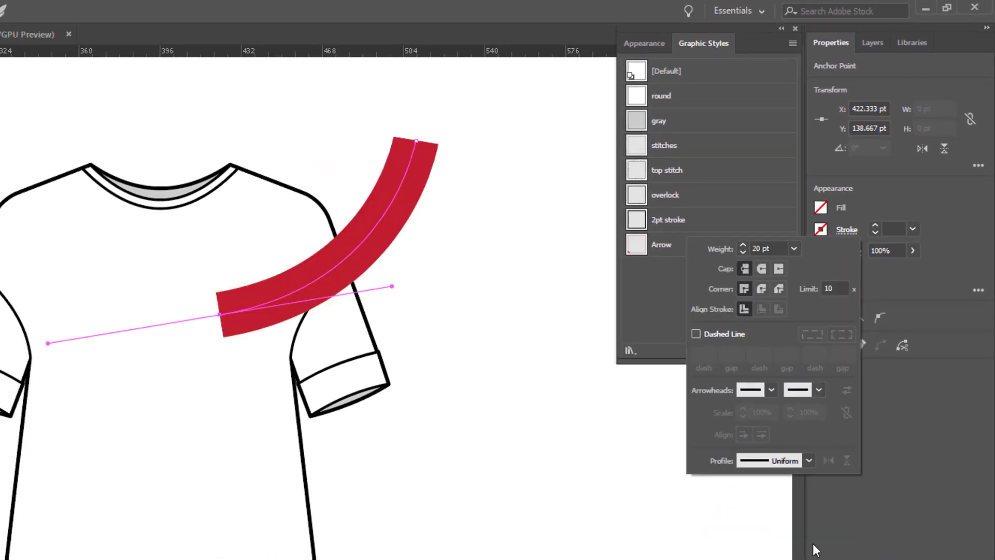
pyautogui.click(761, 269)
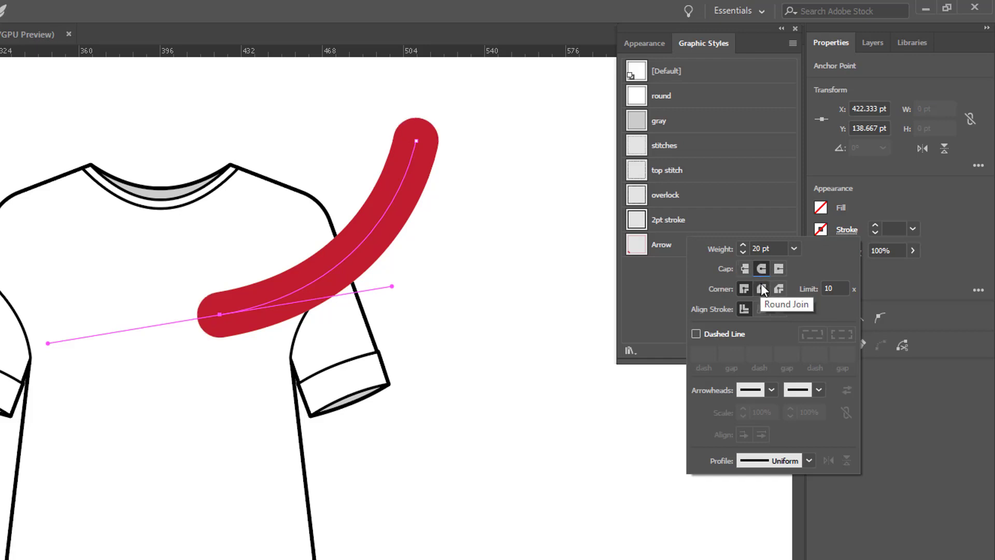
pyautogui.click(761, 286)
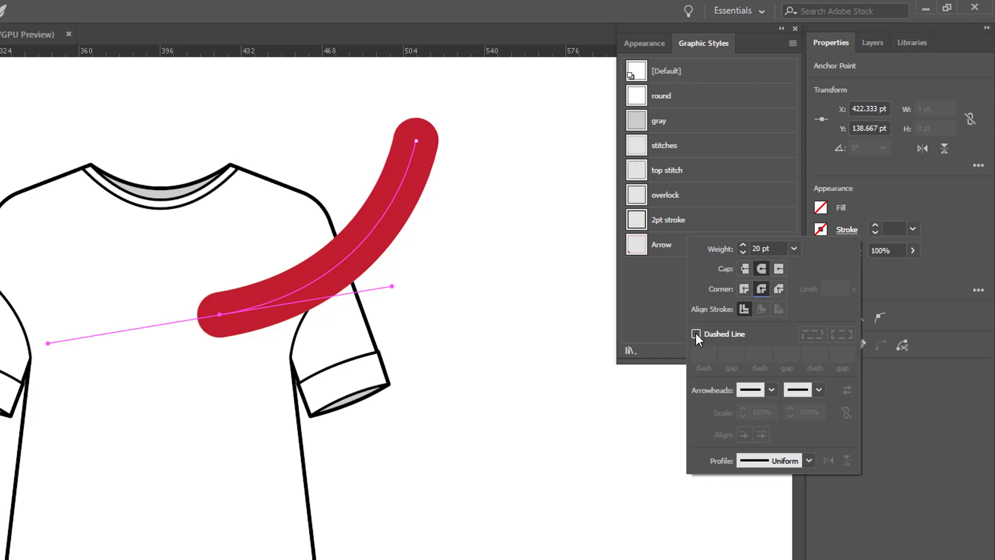
# Add the Arrow 5 arrowhead to the path's end point and scale it to 27%
pyautogui.click(819, 389)
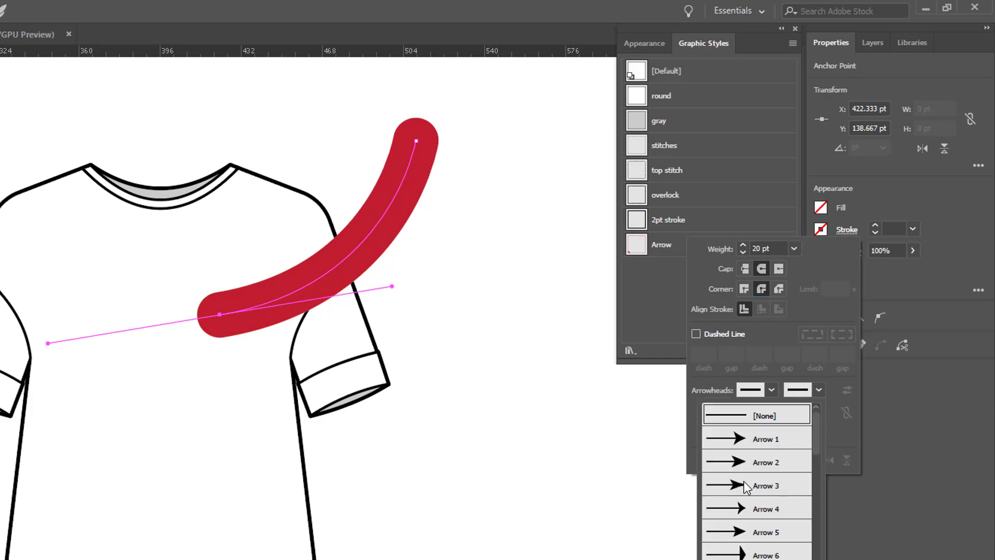
pyautogui.click(749, 533)
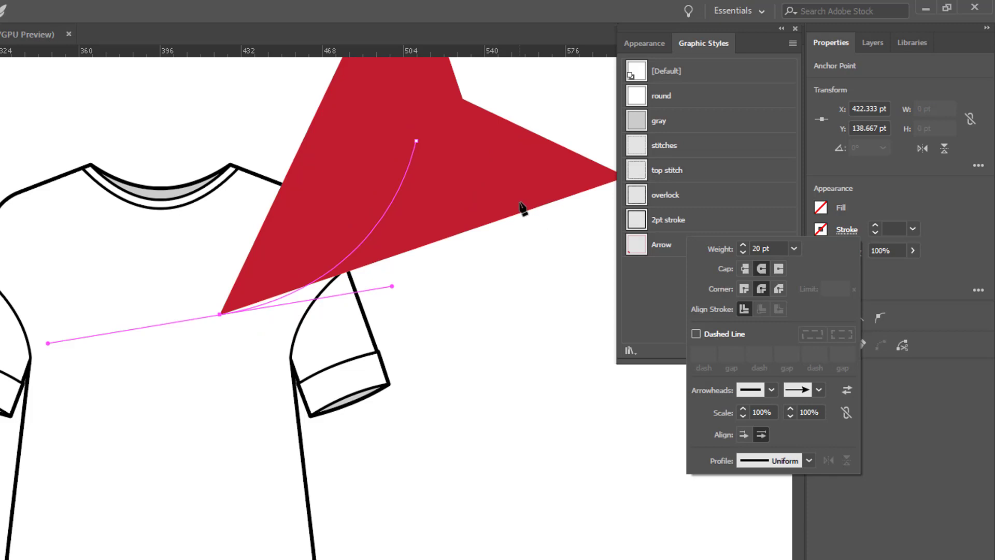
pyautogui.click(790, 415)
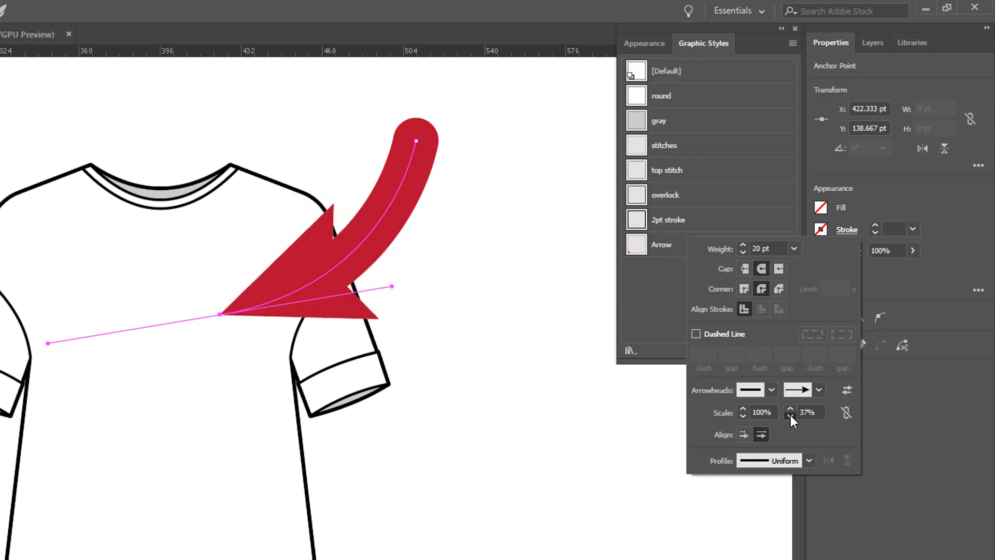
# Apply the one-sided tapering width profile to the curved stroke and reduce its end arrowhead scale to 14%
pyautogui.click(808, 459)
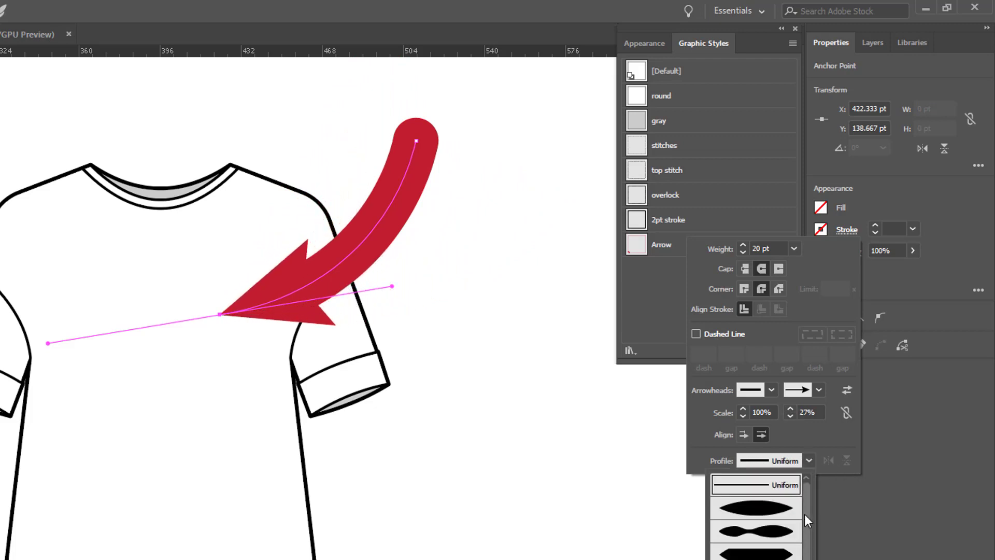
pyautogui.click(806, 553)
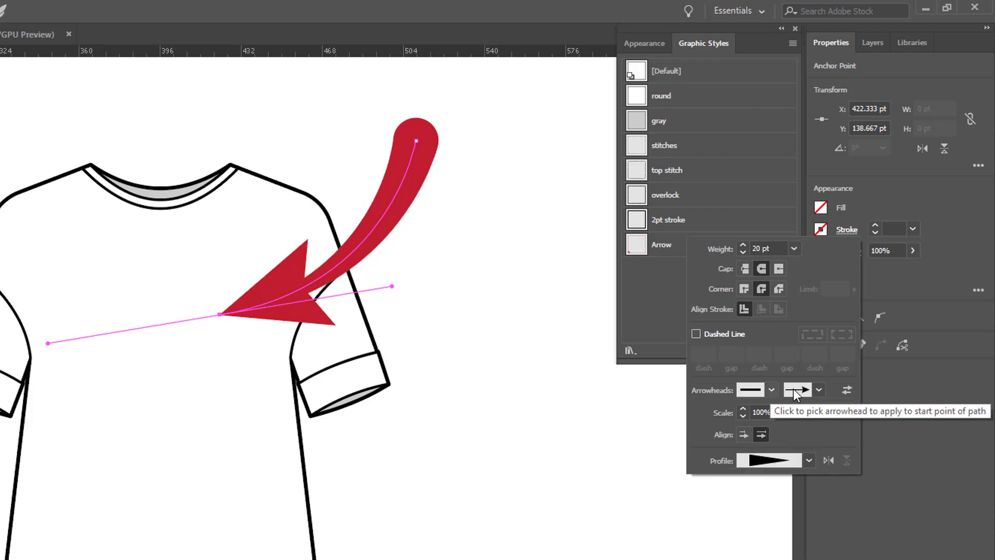
pyautogui.click(818, 390)
pyautogui.click(818, 390)
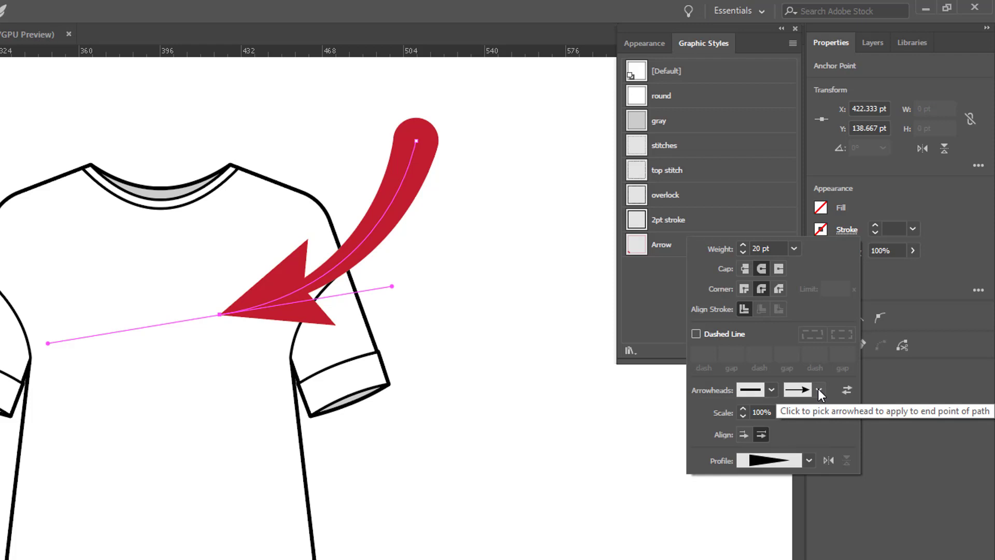
pyautogui.click(789, 415)
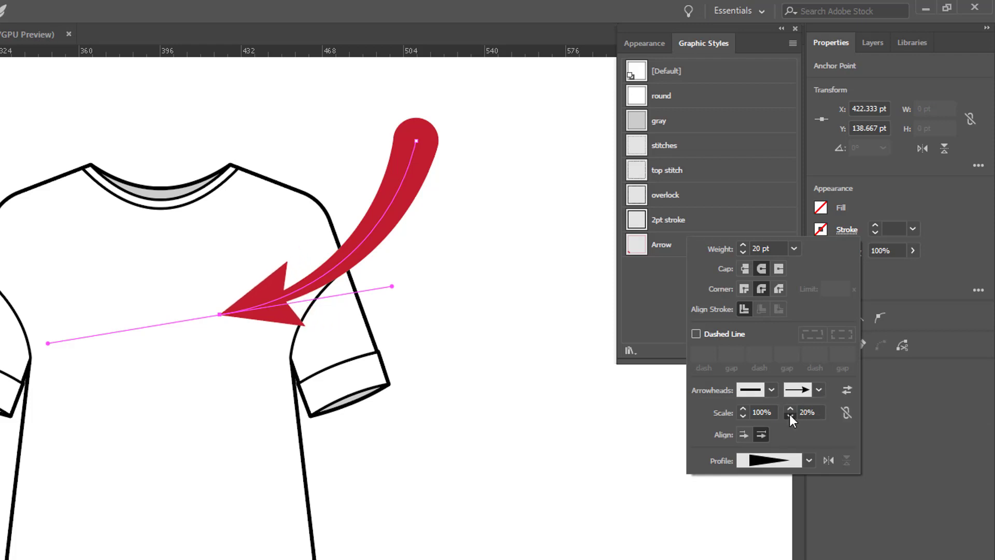
pyautogui.click(789, 415)
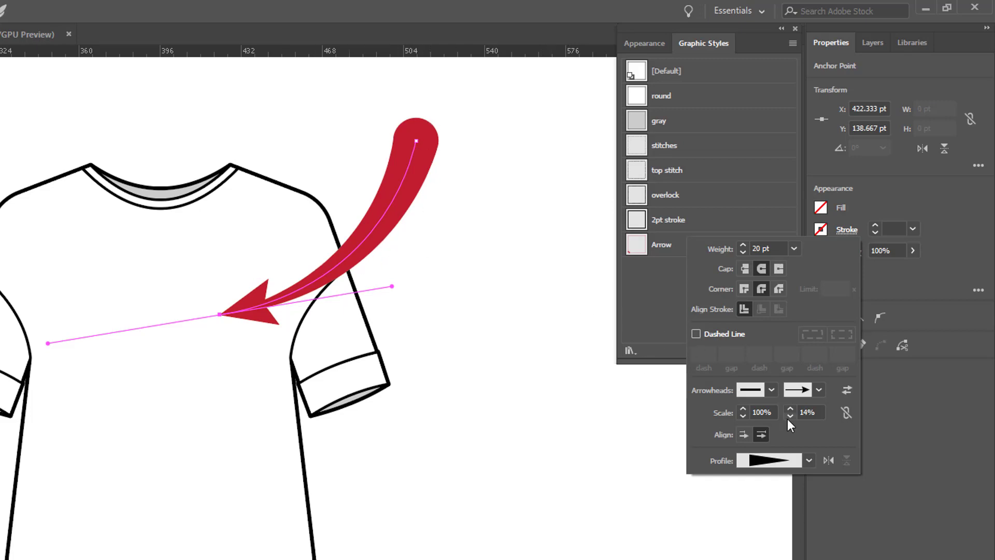
# Flip the width profile along the path so the tail tapers, enlarge the end arrowhead and deselect the arrow
pyautogui.click(828, 460)
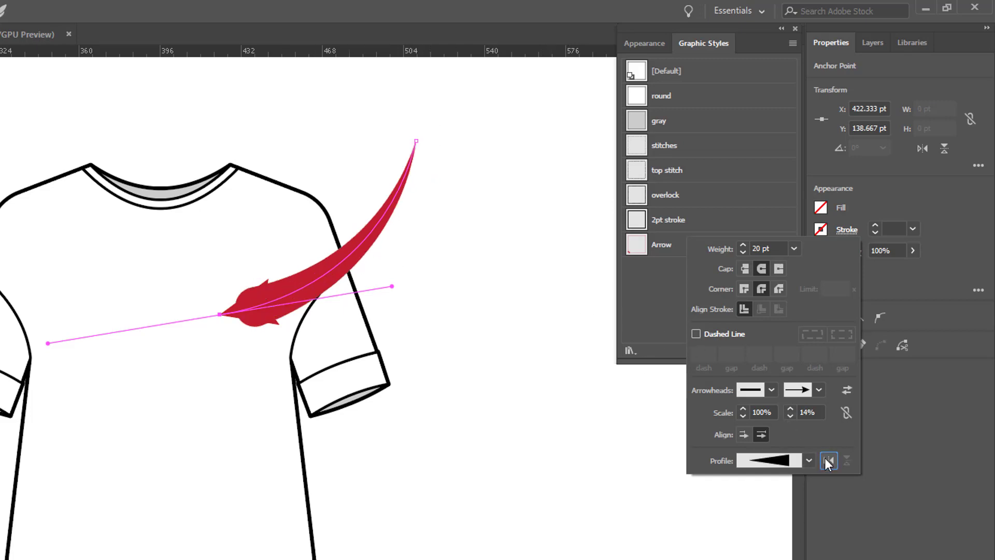
pyautogui.click(790, 409)
pyautogui.click(790, 409)
pyautogui.moveTo(790, 409); pyautogui.dragTo(790, 409)
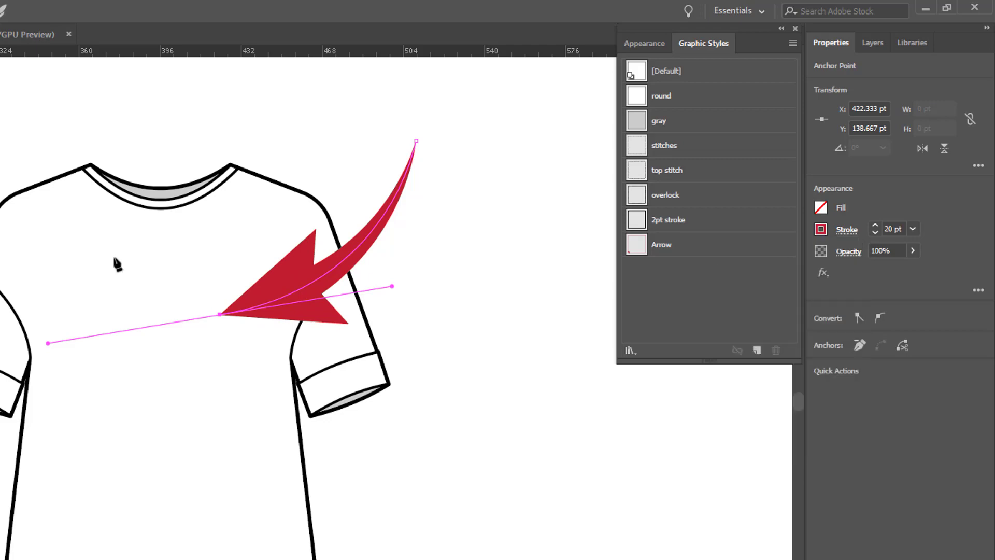
pyautogui.click(493, 351)
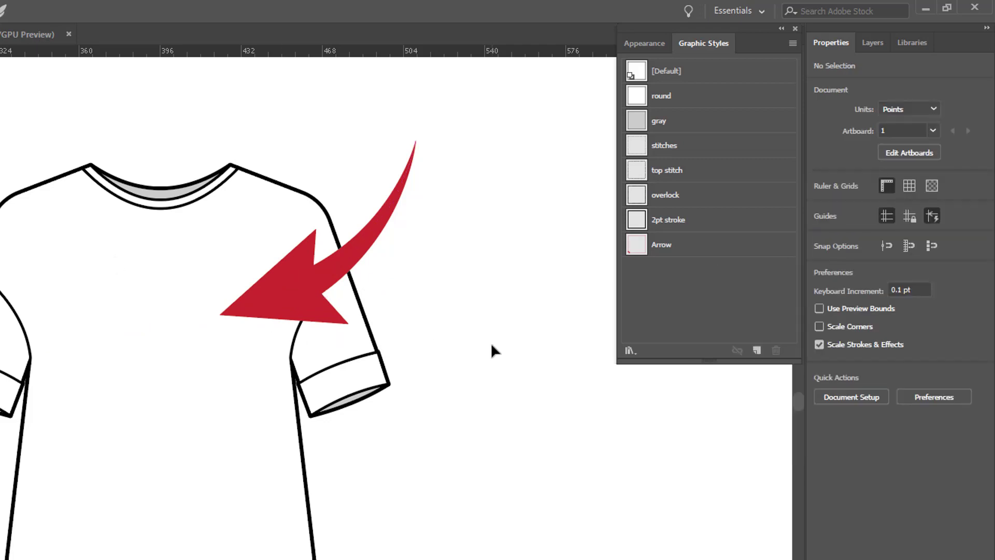